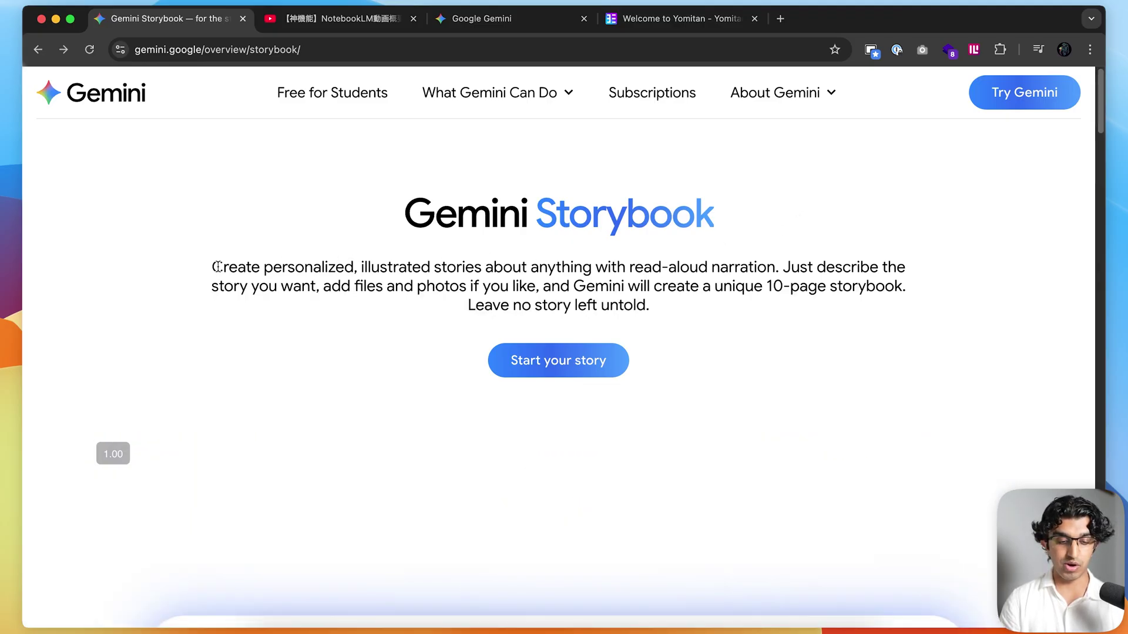
# Step: Read the Storybook overview, highlighting its description, then scroll down to the 'Get stories in 45+ languages' examples
pyautogui.moveTo(210, 271); pyautogui.dragTo(792, 268)
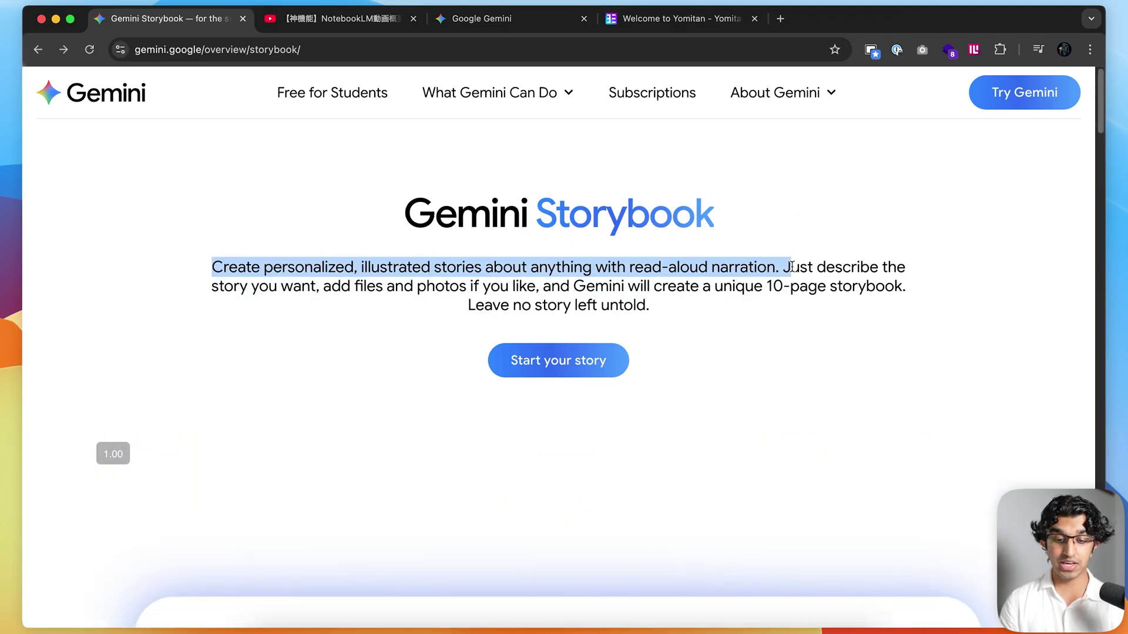
pyautogui.click(806, 360)
pyautogui.scroll(-10, 807, 361)
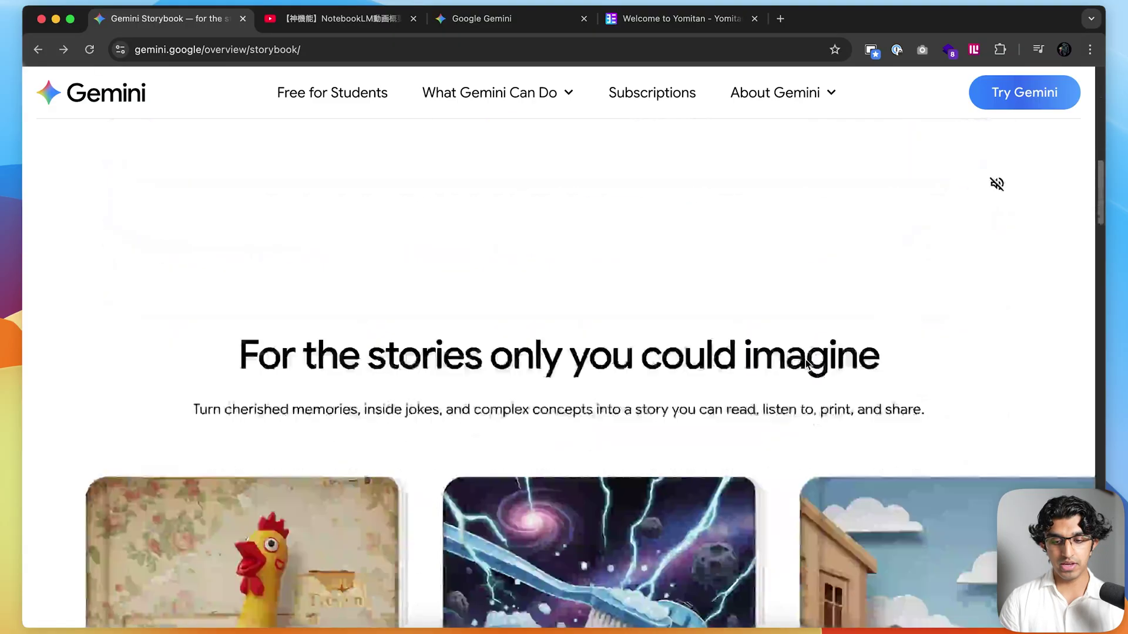
pyautogui.scroll(-15, 805, 363)
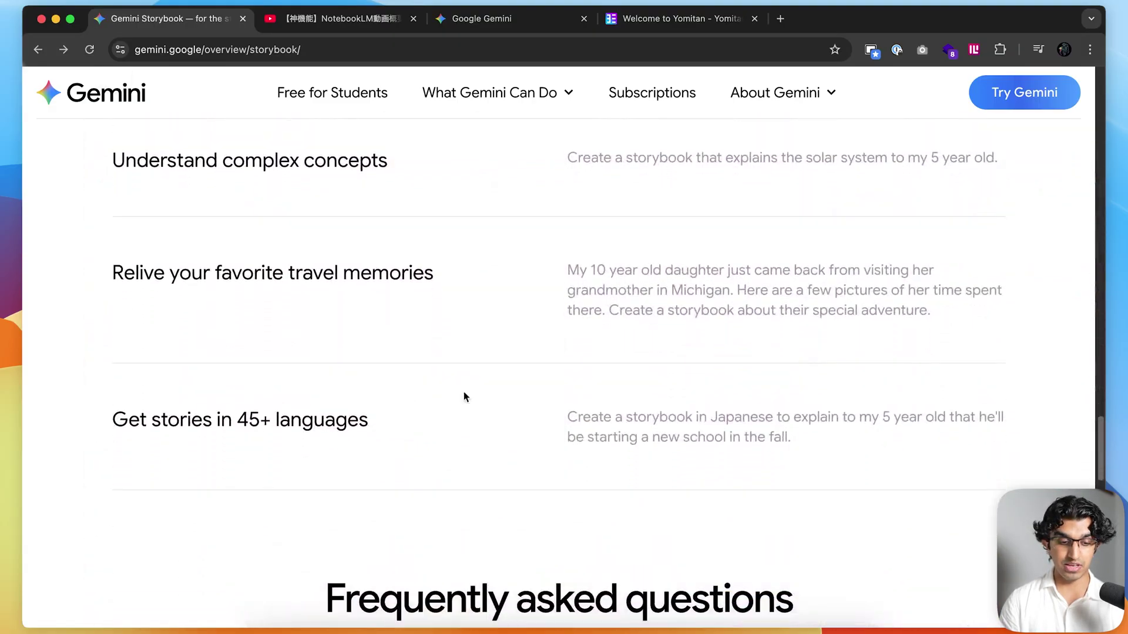
pyautogui.moveTo(393, 420); pyautogui.dragTo(100, 421)
pyautogui.click(383, 391)
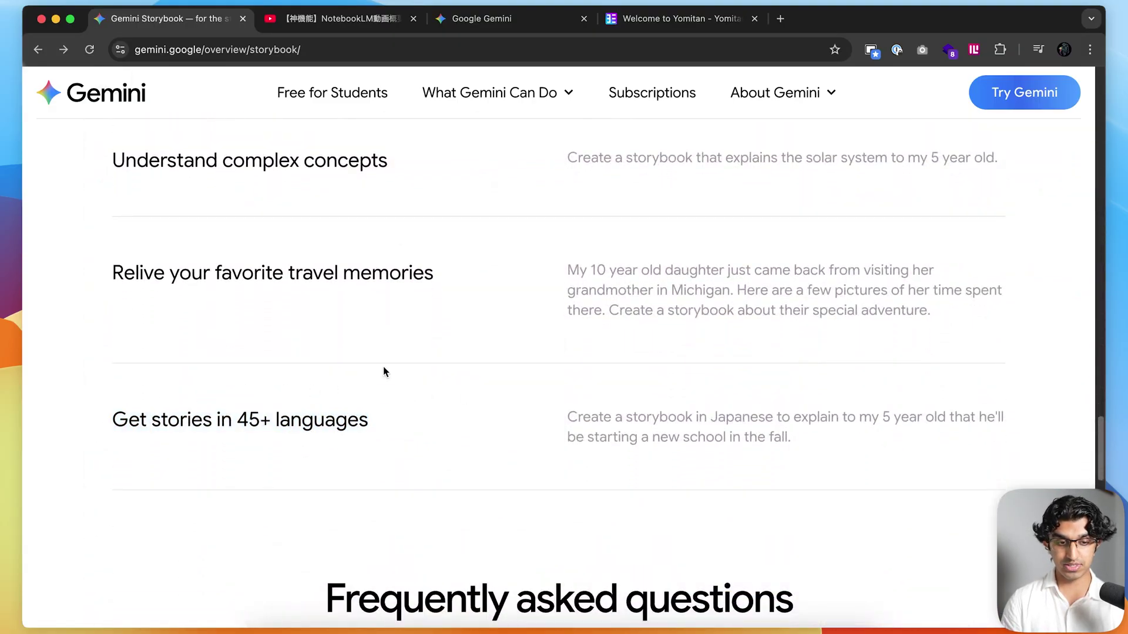
# Step: Glance at the YouTube video on Gemini's new features, then return to the Storybook chat
pyautogui.click(346, 19)
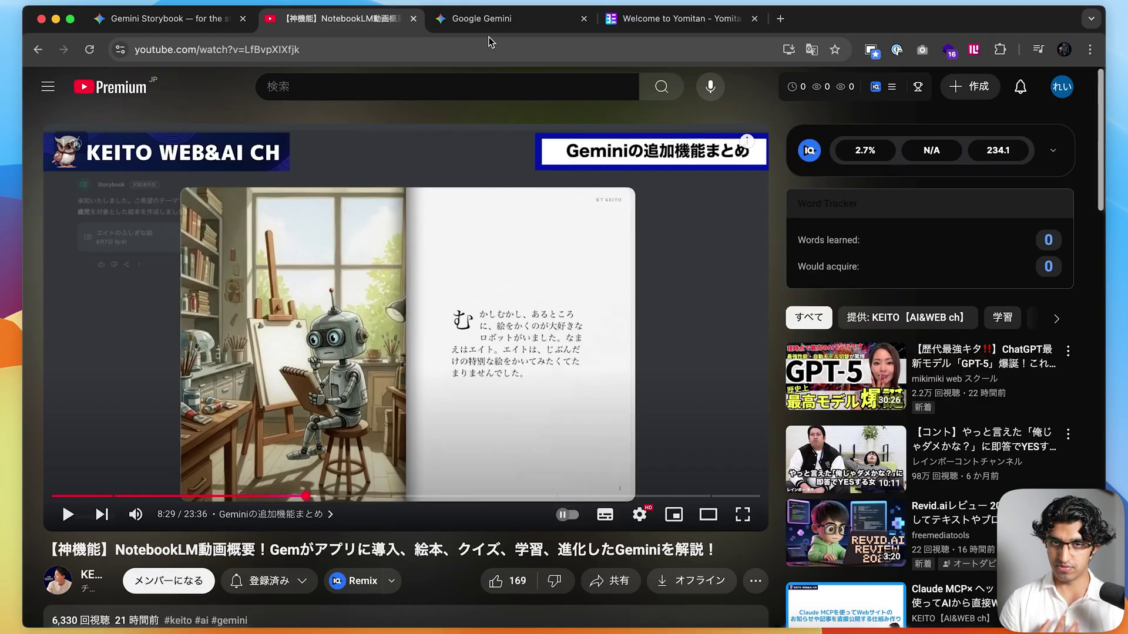
pyautogui.click(485, 23)
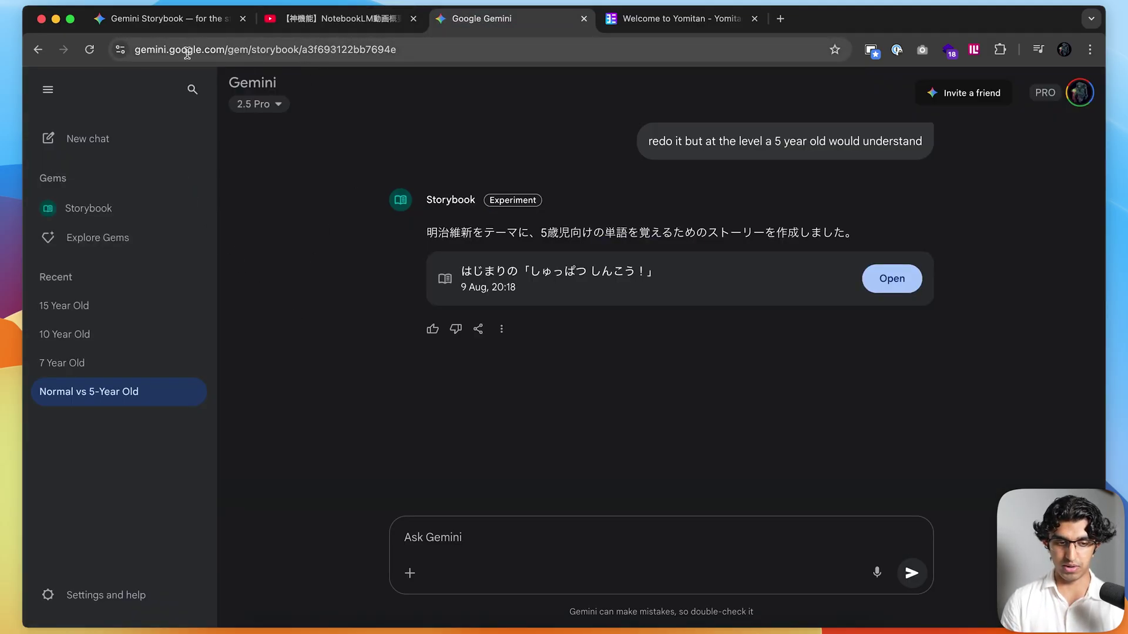
# Step: Open the Meiji restoration storybook 時代の夜明け at page 1 and start its narration
pyautogui.scroll(5, 360, 407)
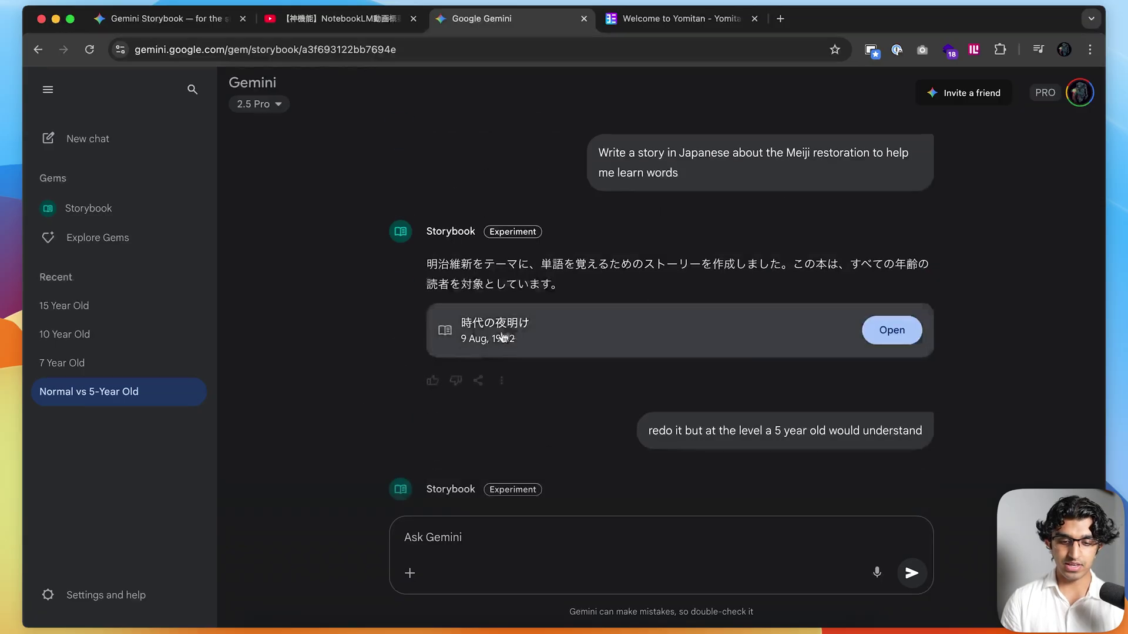
pyautogui.moveTo(602, 152); pyautogui.dragTo(715, 196)
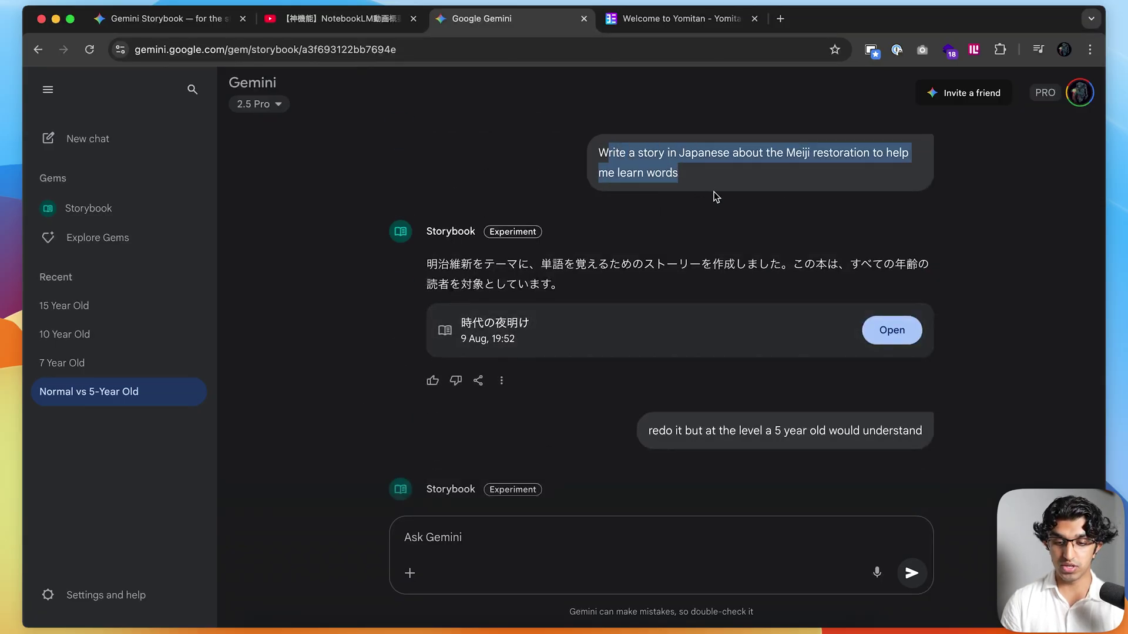
pyautogui.click(893, 333)
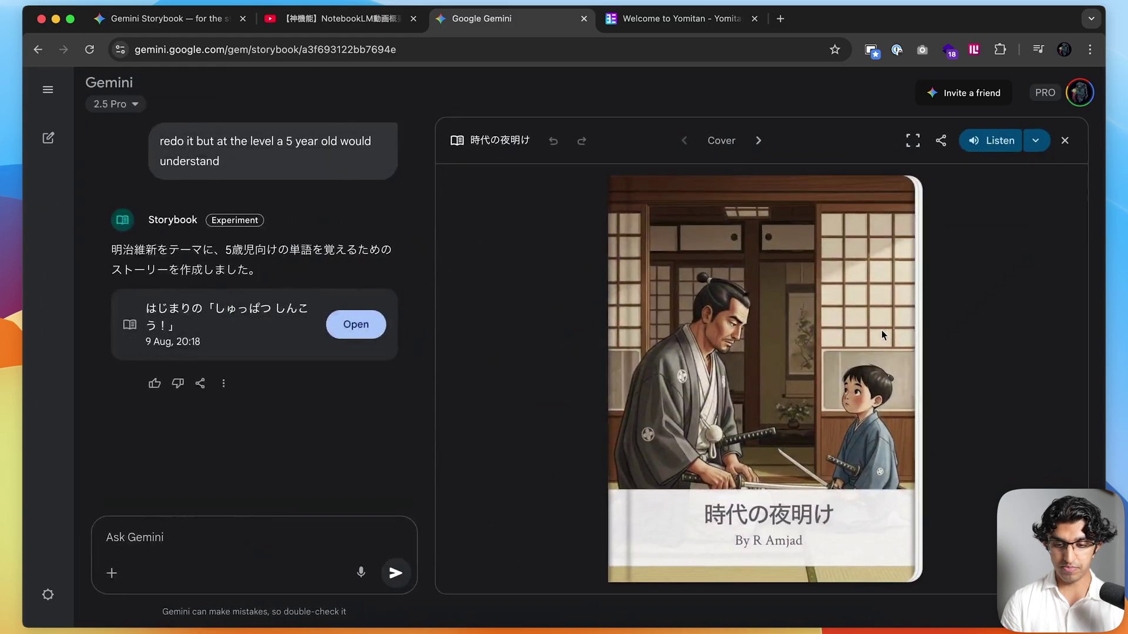
pyautogui.click(758, 141)
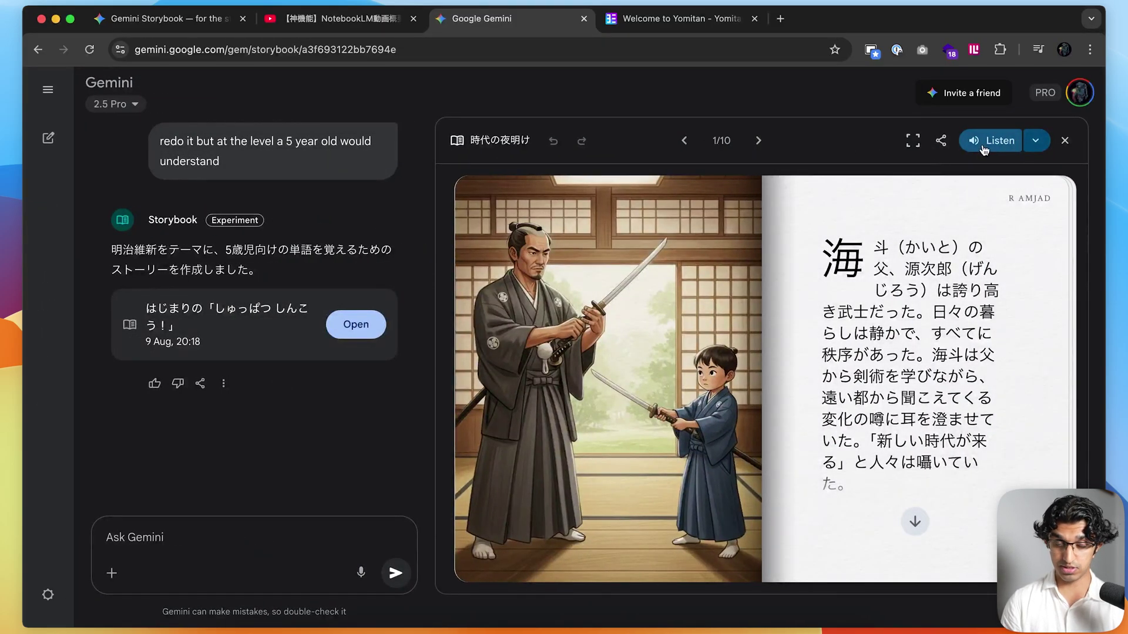
pyautogui.click(985, 151)
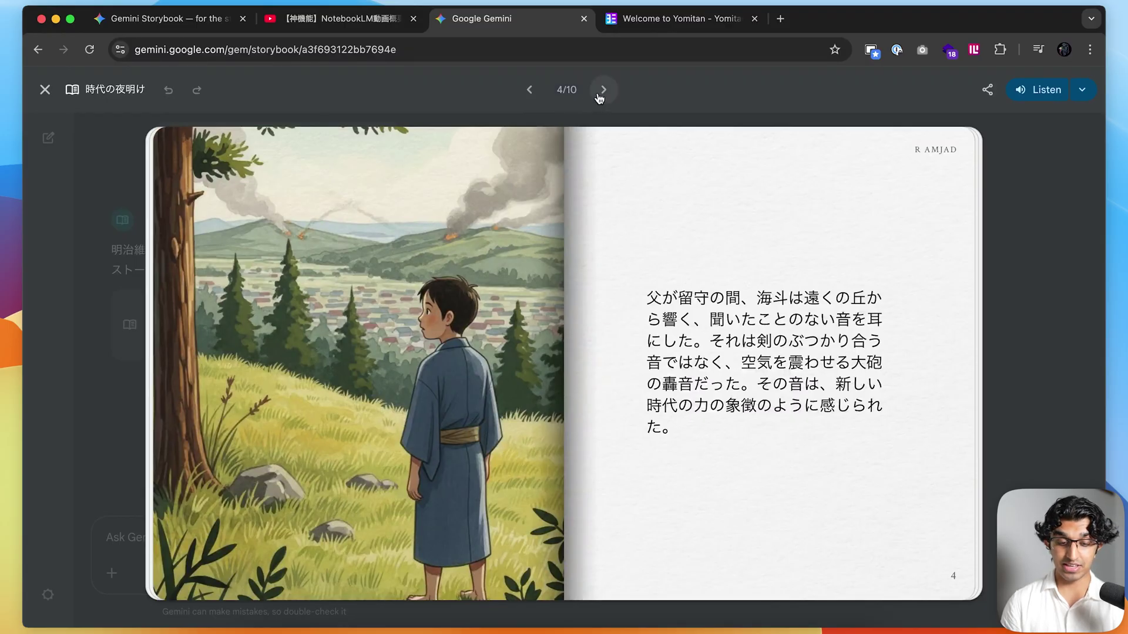
# Step: Turn 時代の夜明け to page 6/10, briefly play its narration, then switch to the Yomitan site
pyautogui.click(601, 90)
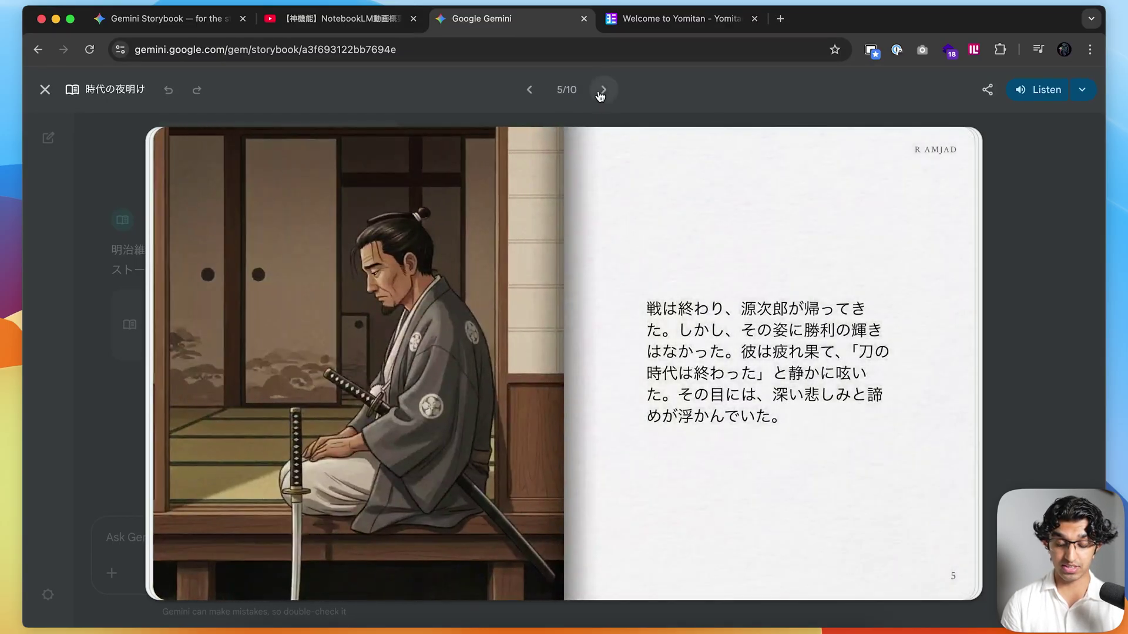
pyautogui.click(601, 90)
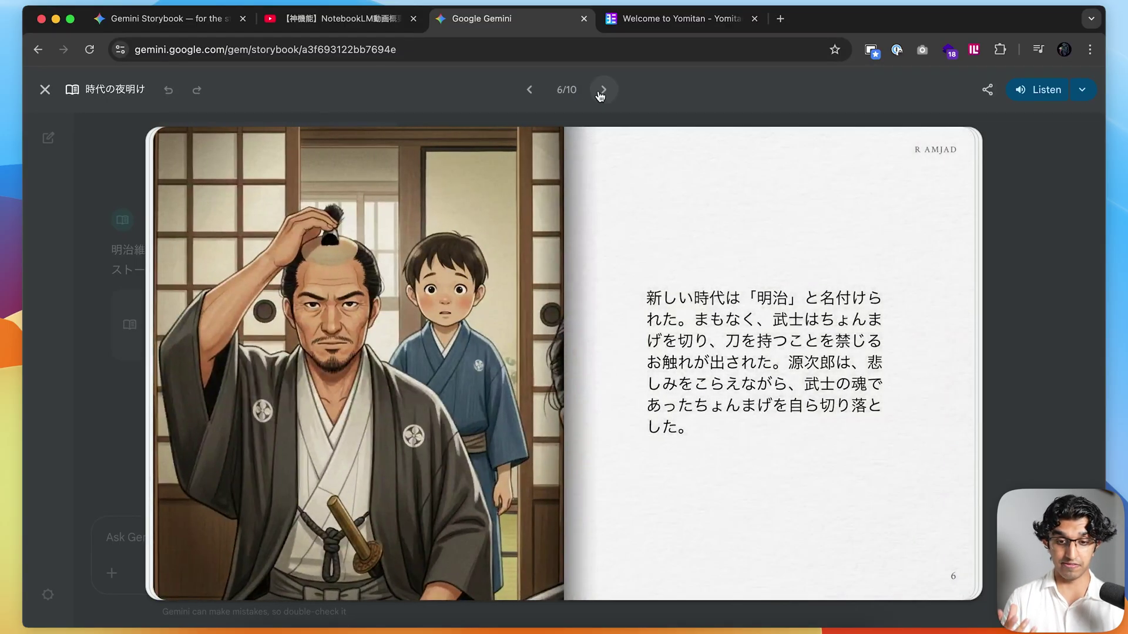
pyautogui.click(1036, 97)
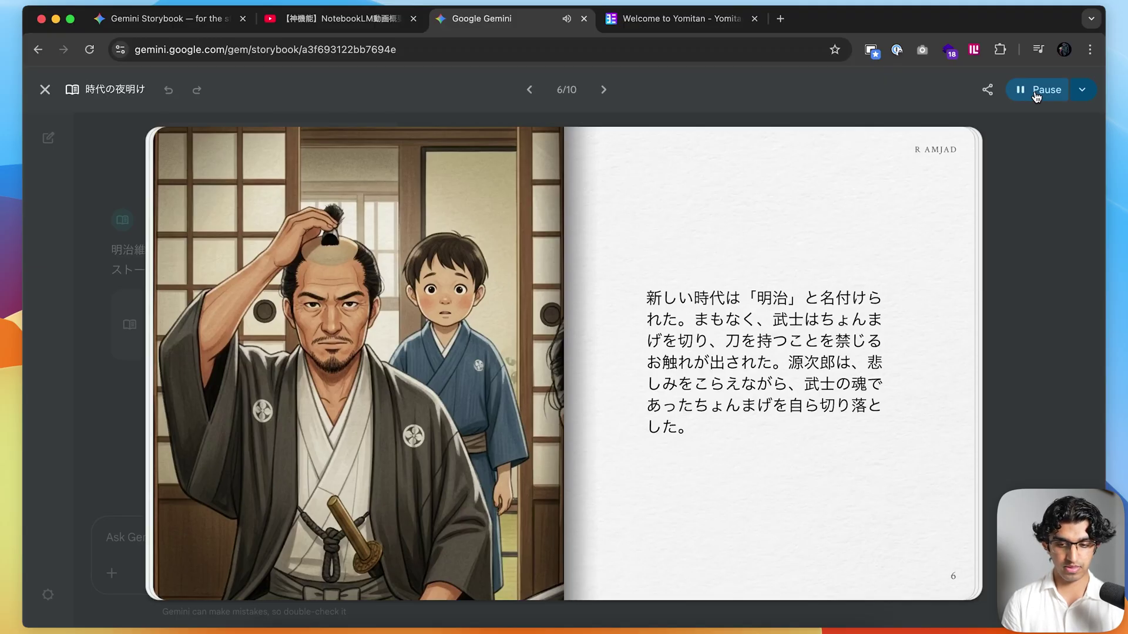
pyautogui.click(1036, 97)
pyautogui.hotkey('ctrl', 'Tab')
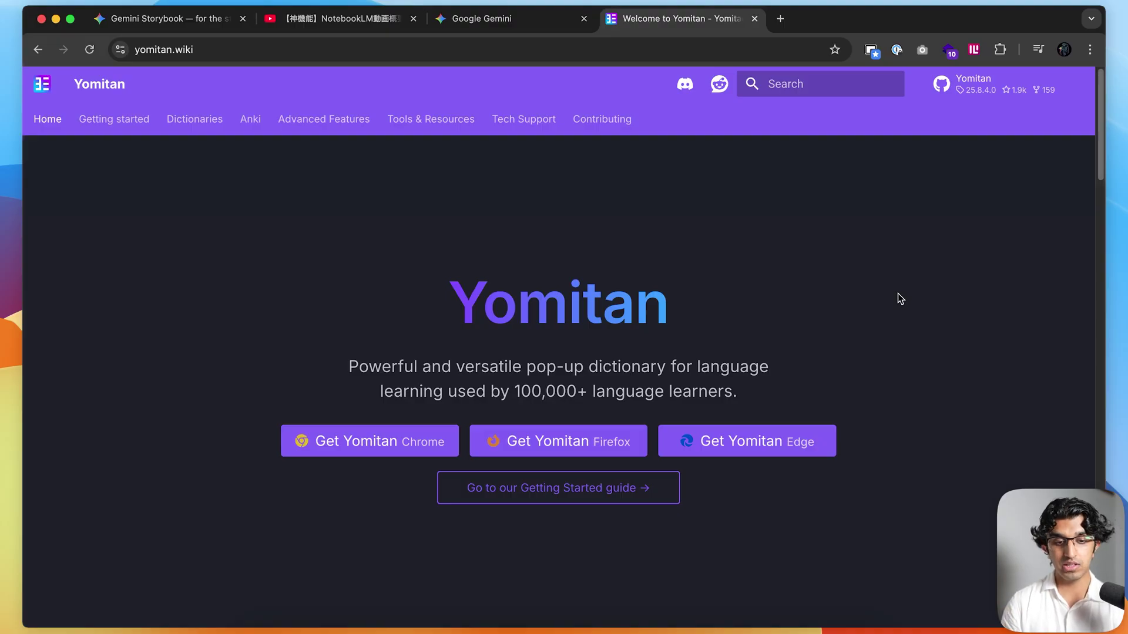
# Step: Look up ちょんまげ with Yomitan on page 6, add it as an Anki card, and turn to page 7
pyautogui.click(539, 18)
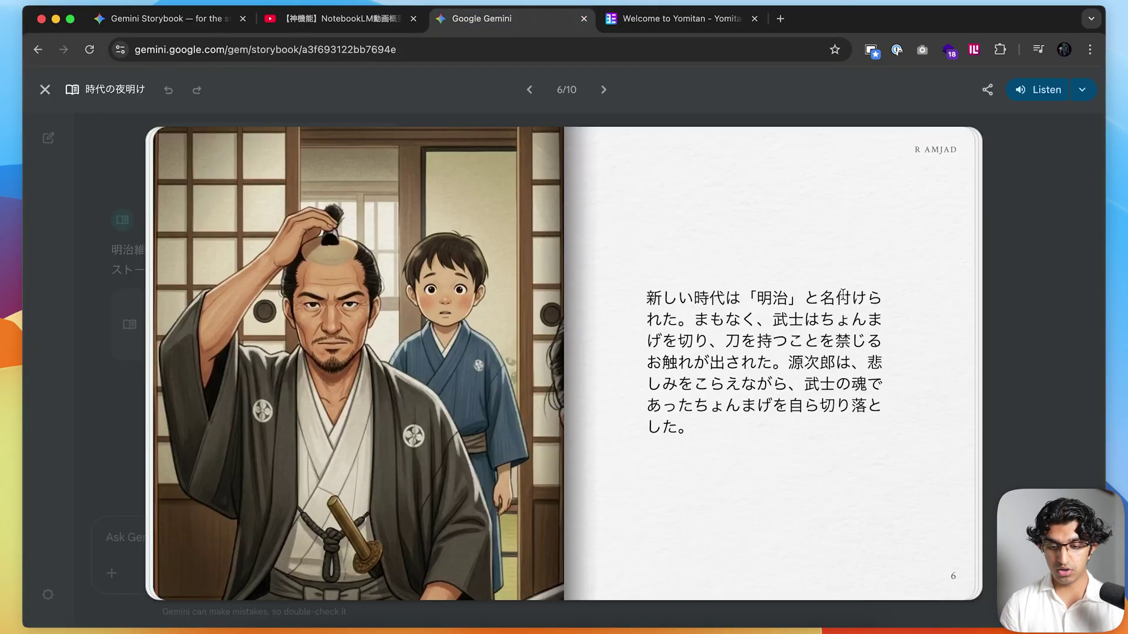
pyautogui.moveTo(826, 320)
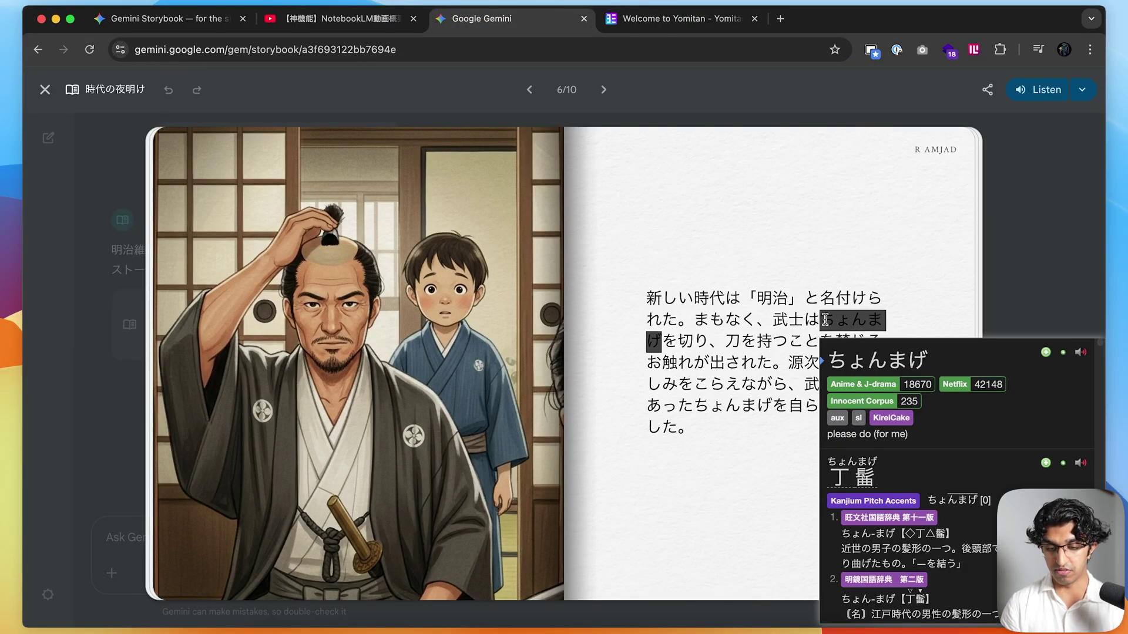
pyautogui.scroll(-10, 931, 454)
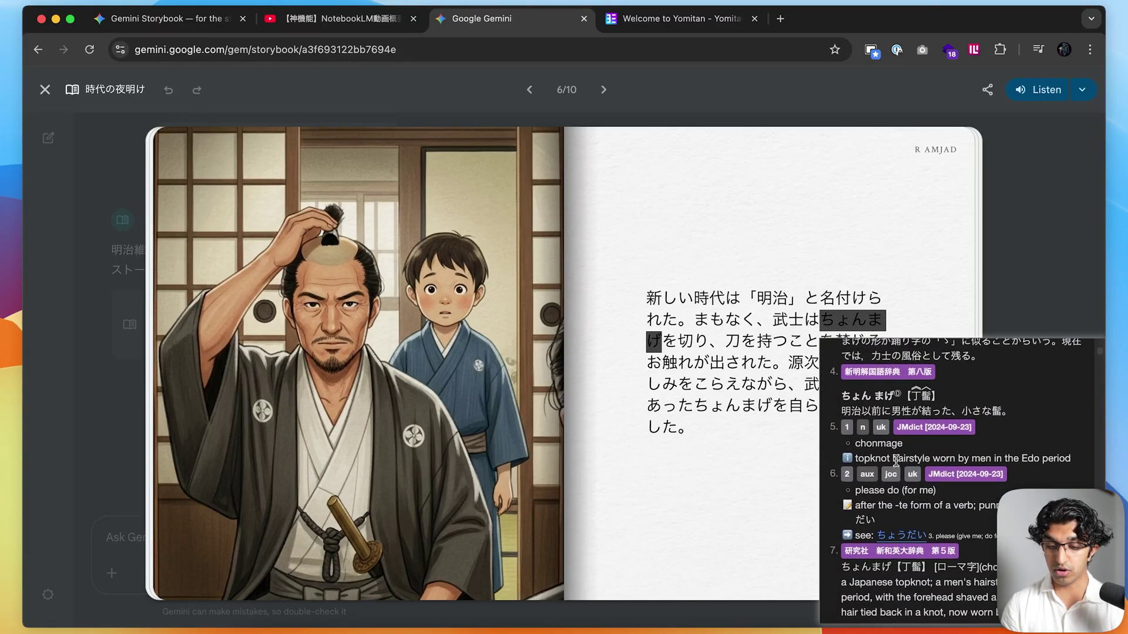
pyautogui.scroll(10, 963, 467)
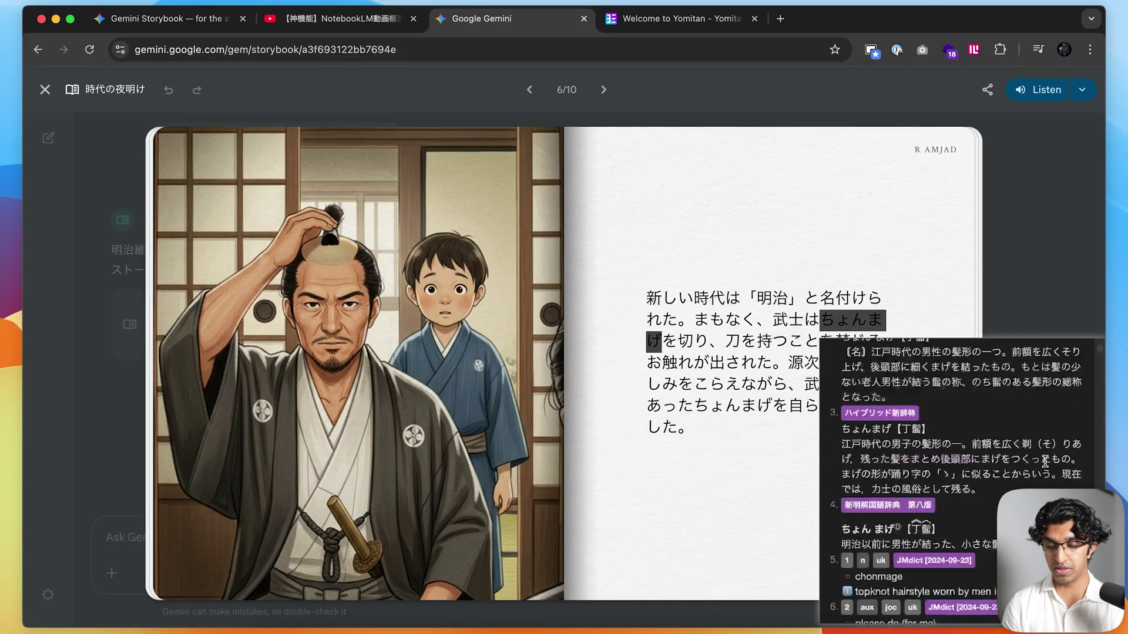
pyautogui.scroll(-2, 952, 456)
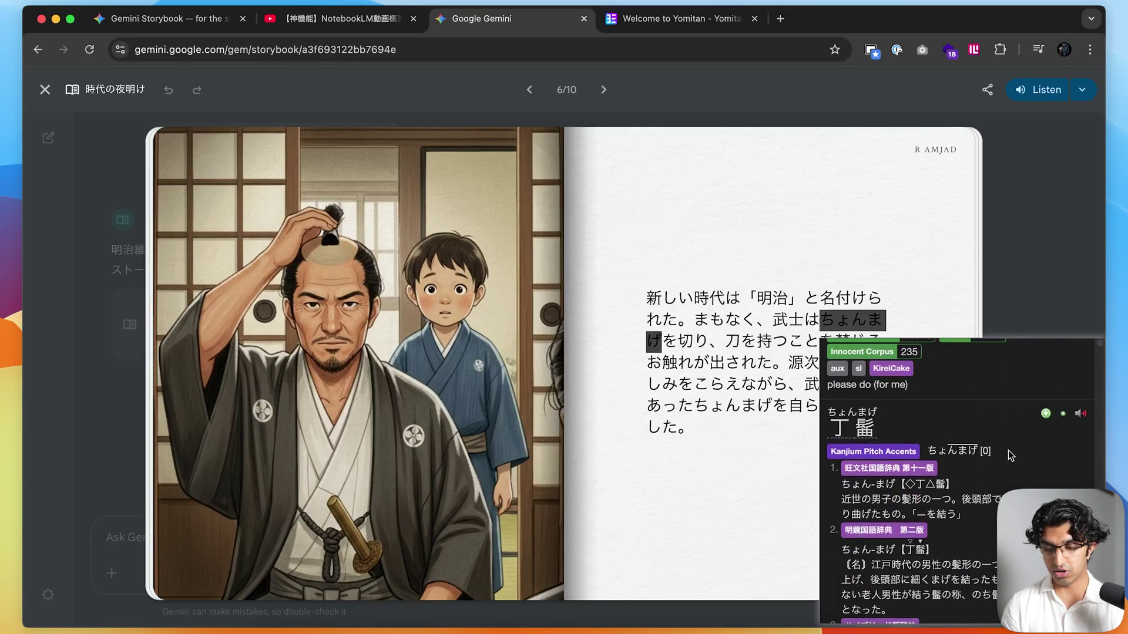
pyautogui.click(1046, 415)
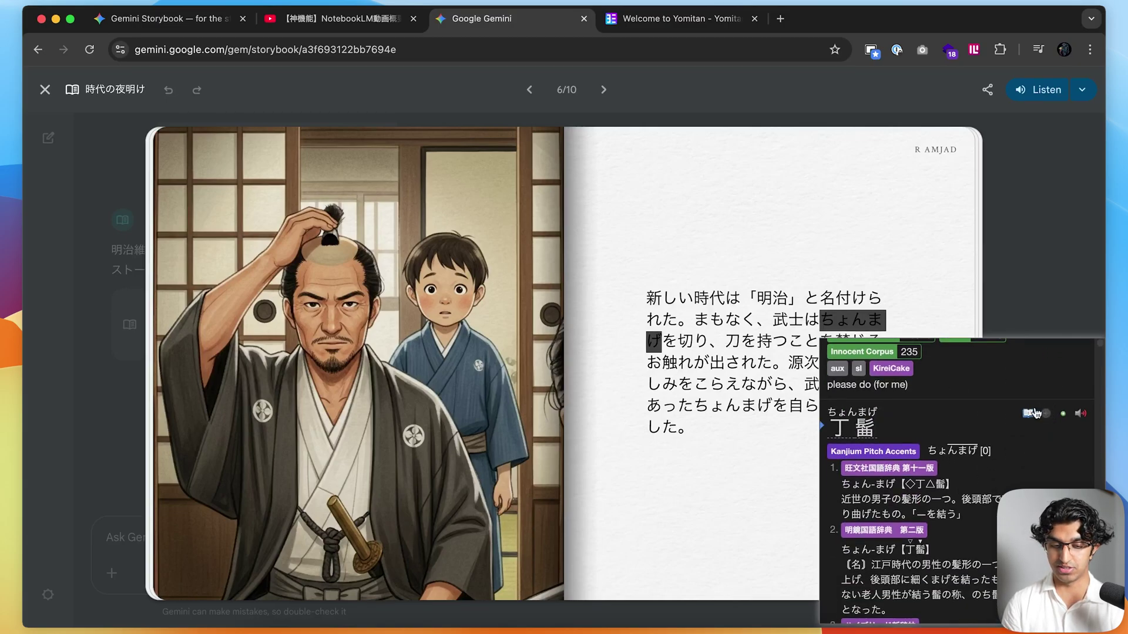
pyautogui.click(985, 182)
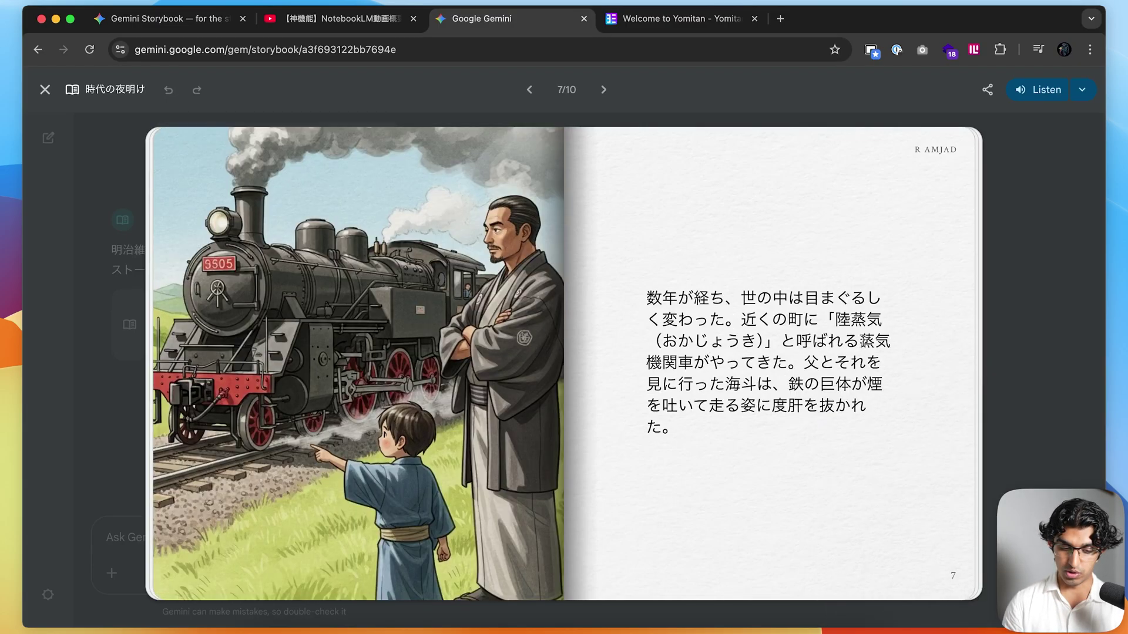
# Step: Find the 5-year-old request and open the storybook はじまりの「しゅっぱつ しんこう！」 from its cover
pyautogui.moveTo(862, 343)
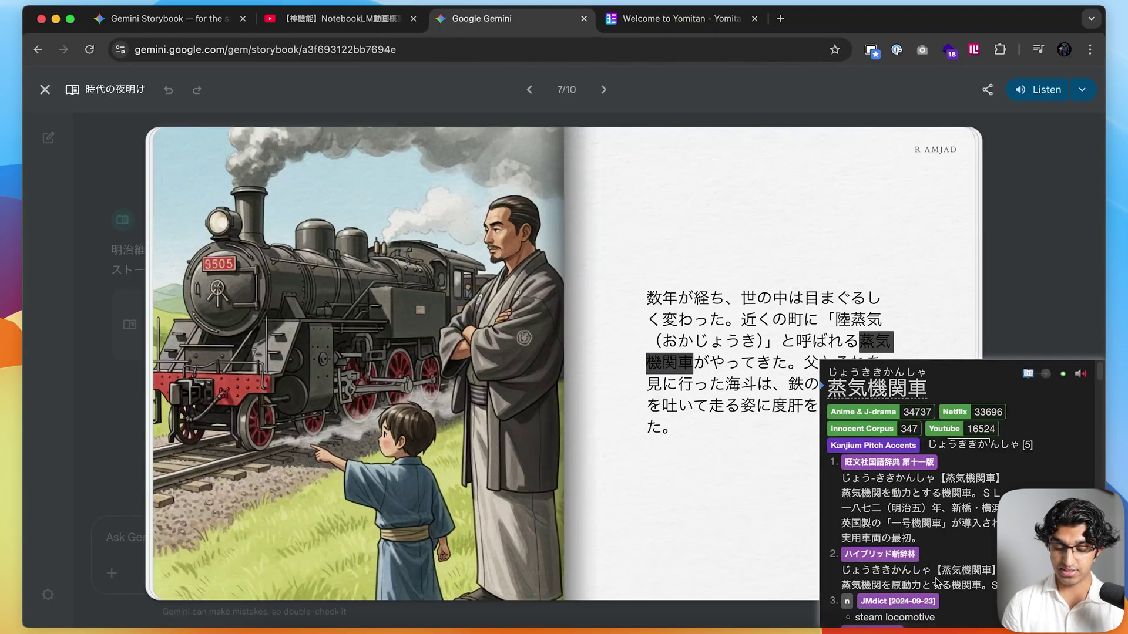
pyautogui.scroll(-3, 937, 581)
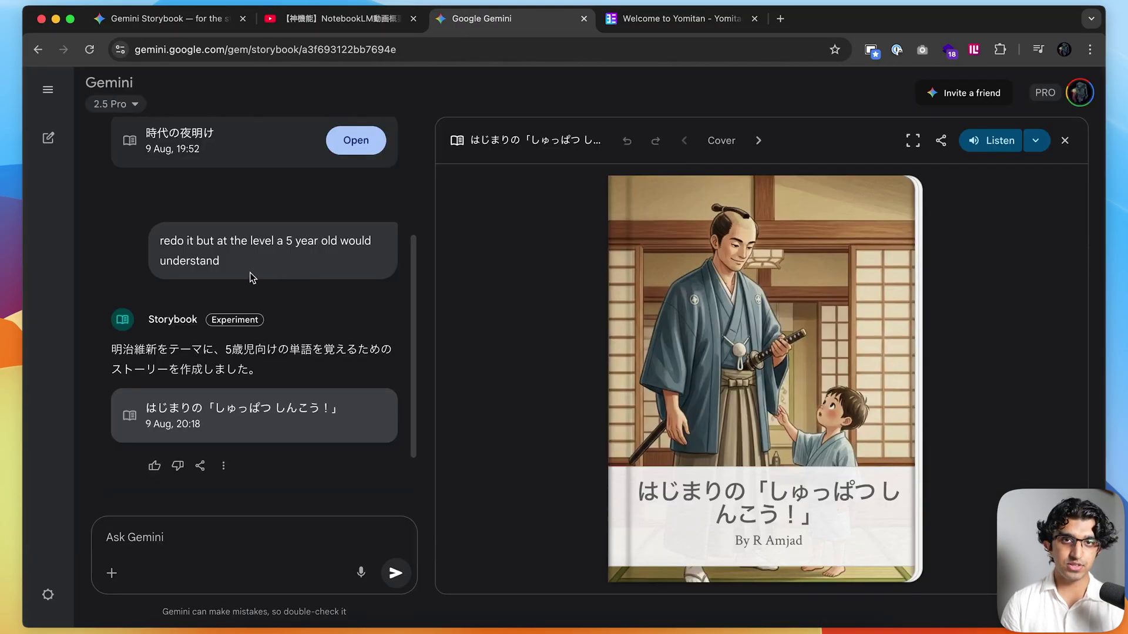
pyautogui.moveTo(252, 277); pyautogui.dragTo(156, 245)
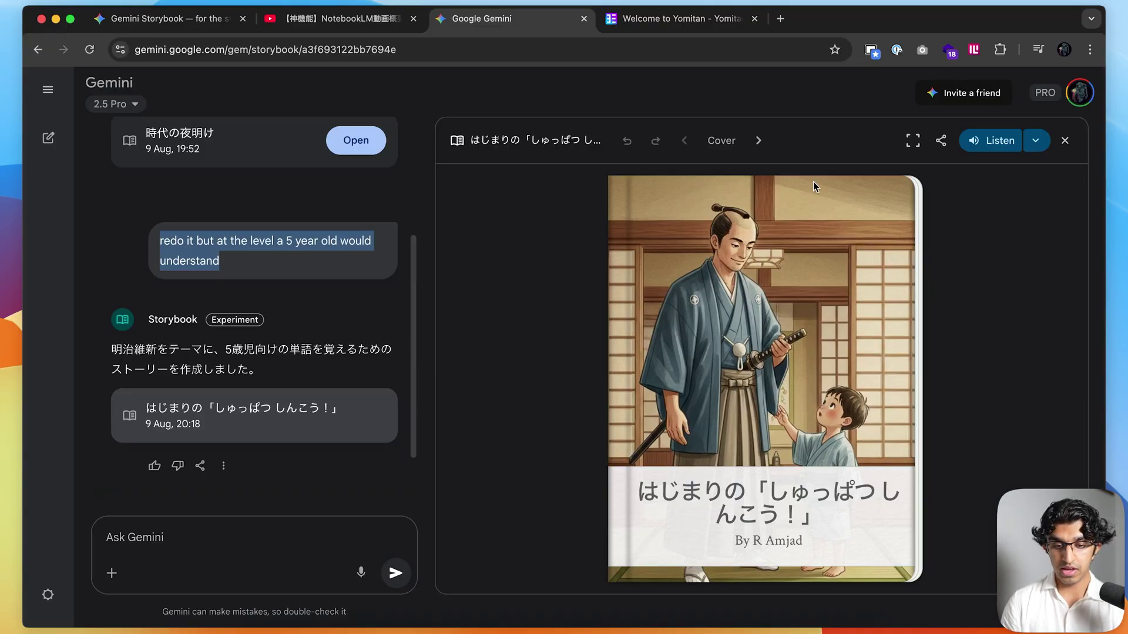
pyautogui.click(767, 146)
# Step: Page through the ship and mirror spreads to the street-lamp spread, page 5/10
pyautogui.click(757, 142)
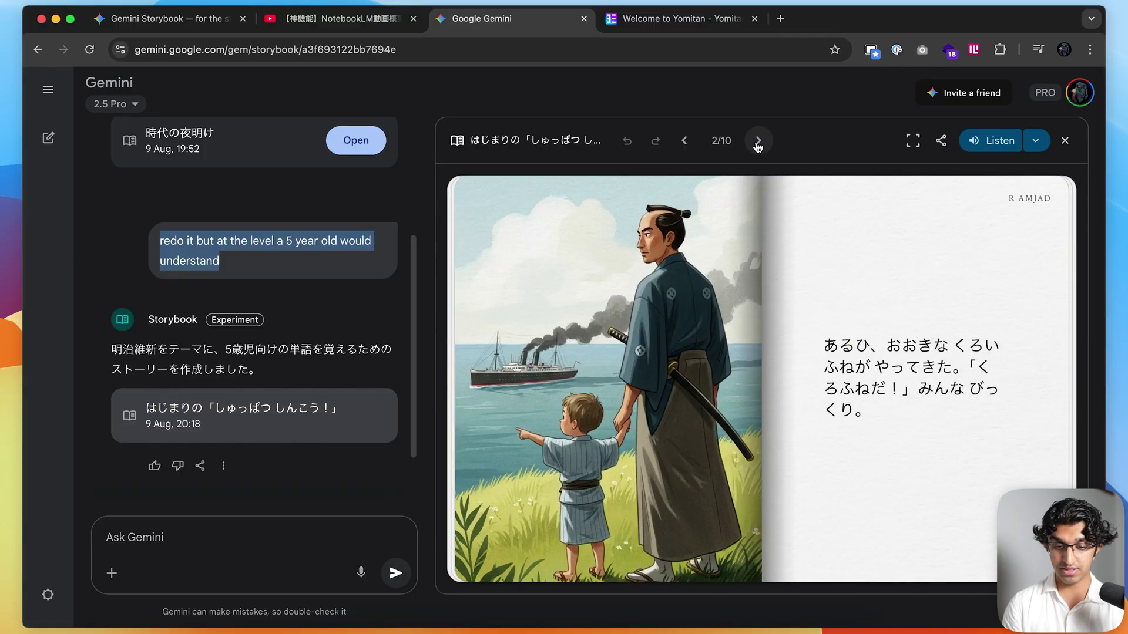
pyautogui.click(758, 144)
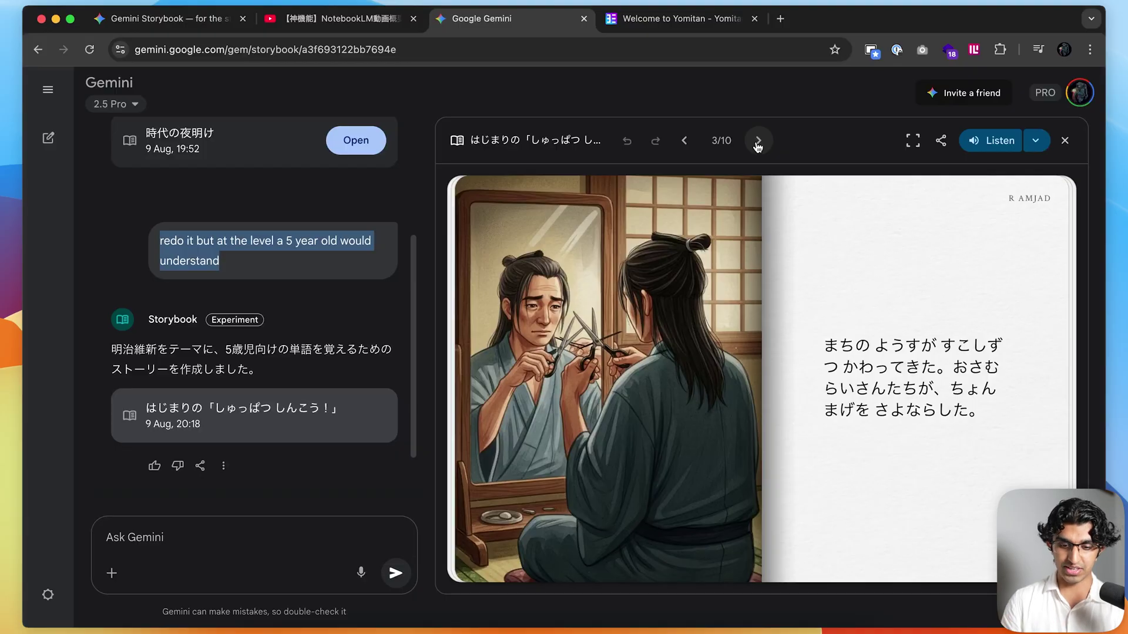
pyautogui.click(756, 142)
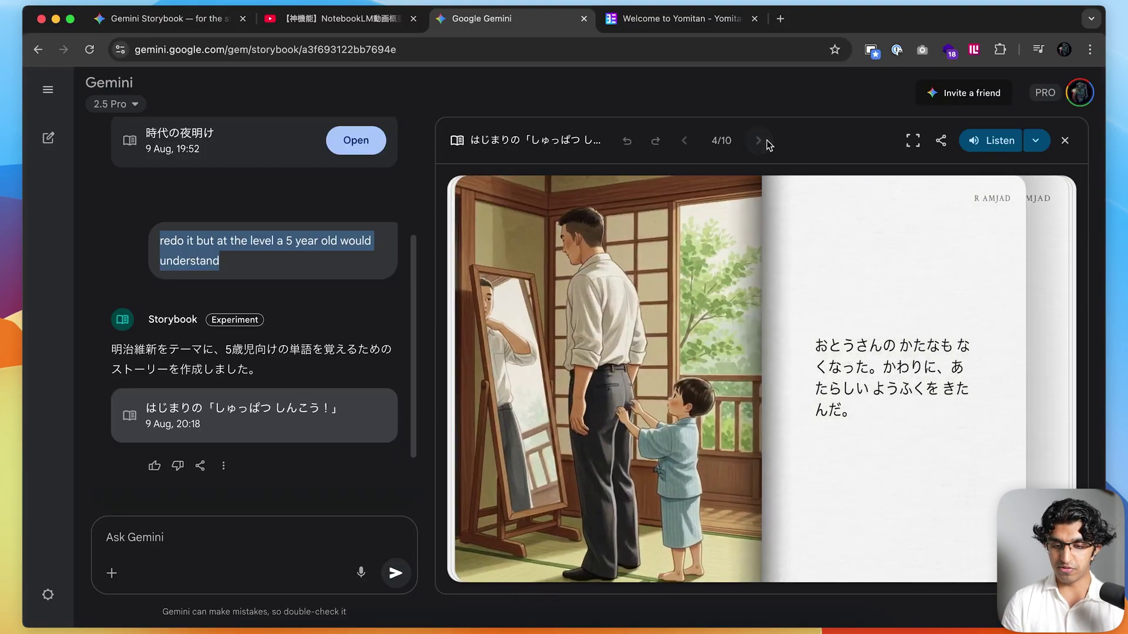
pyautogui.click(766, 140)
pyautogui.click(759, 142)
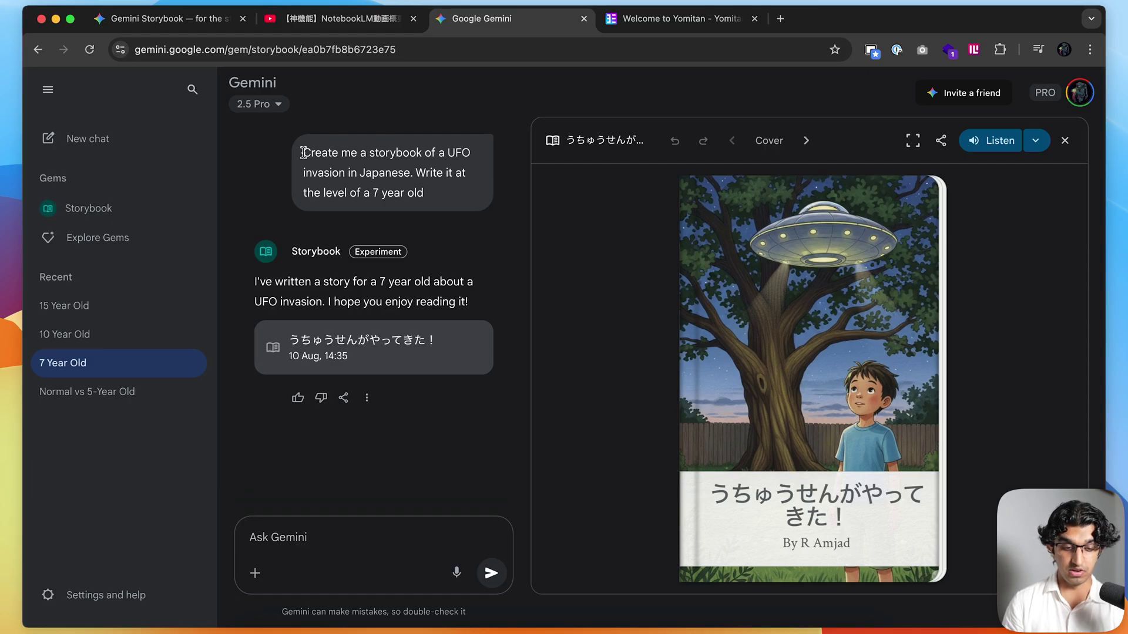
# Step: Open the 7-year-old UFO storybook うちゅうせんがやってきた！ and read to page 2
pyautogui.moveTo(303, 152); pyautogui.dragTo(448, 197)
pyautogui.click(453, 201)
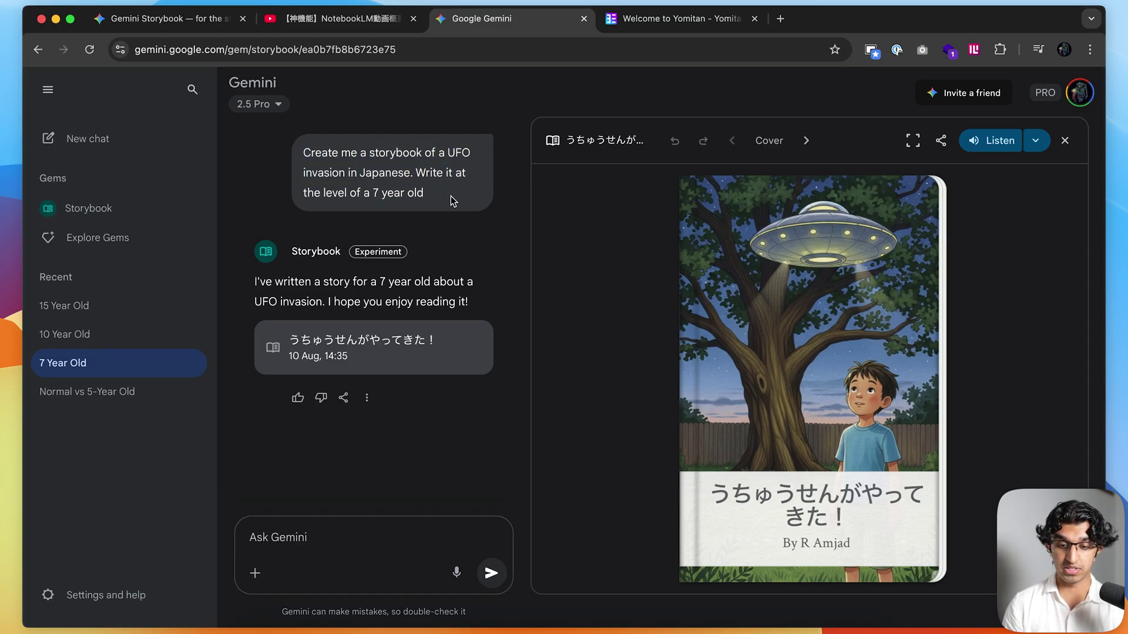
pyautogui.click(806, 140)
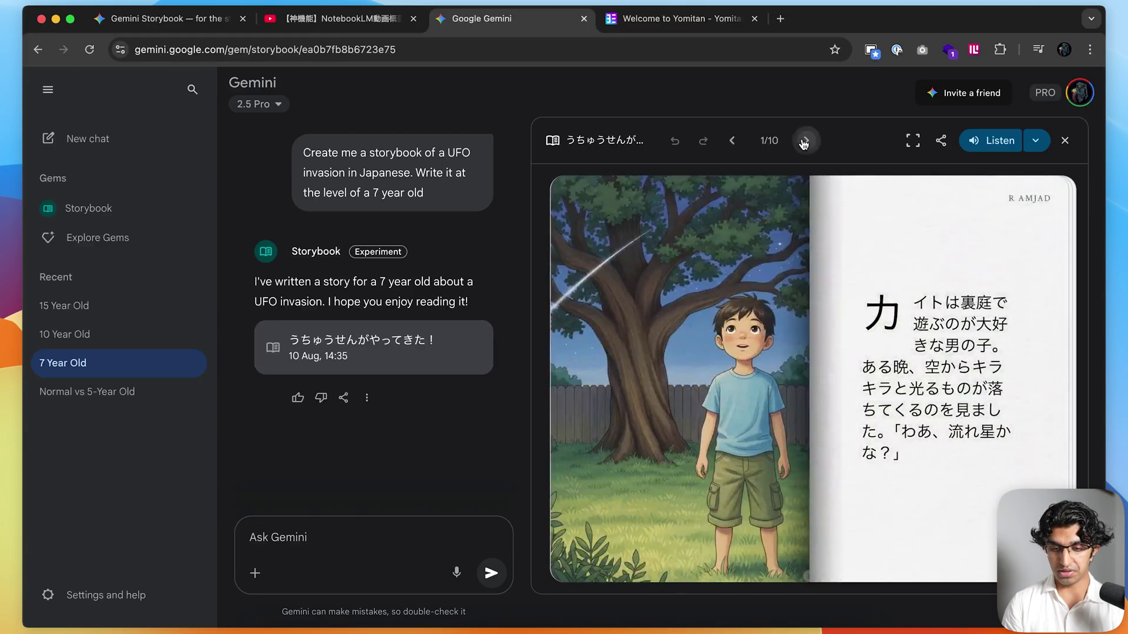
pyautogui.click(803, 144)
# Step: Check the Listen voice options, read on to the green alien page, then open the 10 Year Old chat
pyautogui.click(1034, 146)
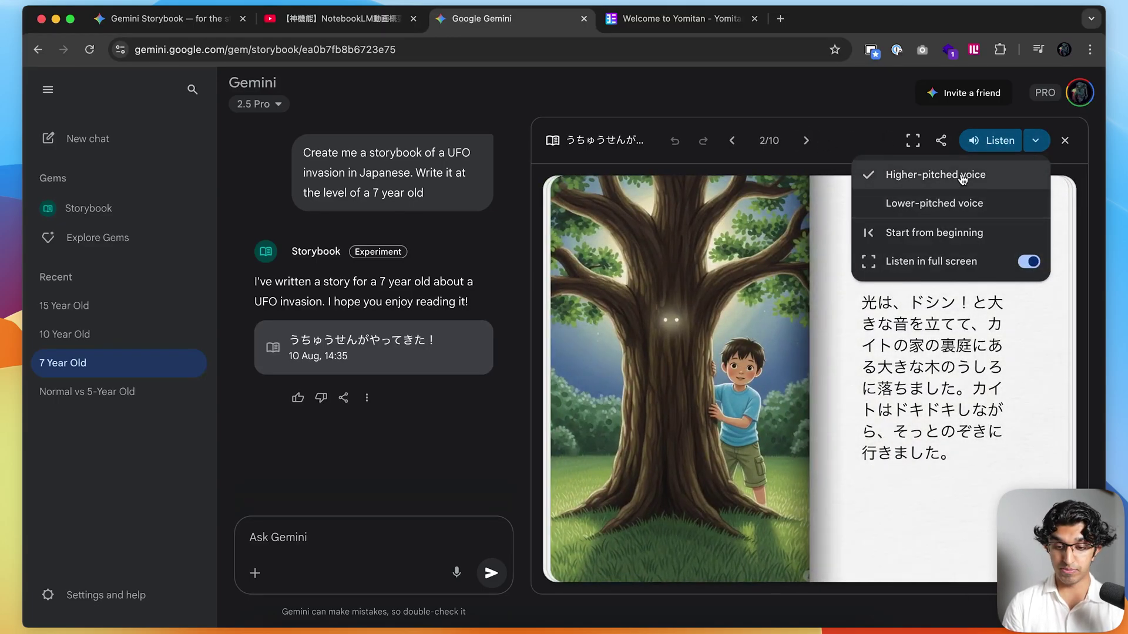
pyautogui.click(947, 496)
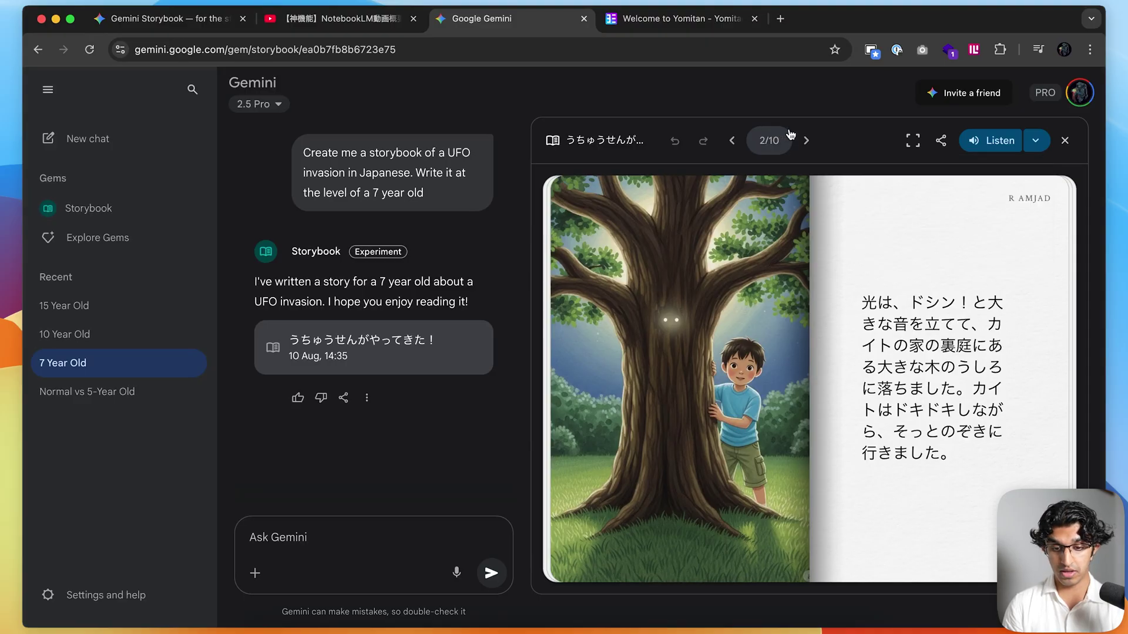
pyautogui.click(806, 140)
pyautogui.click(815, 139)
pyautogui.click(815, 140)
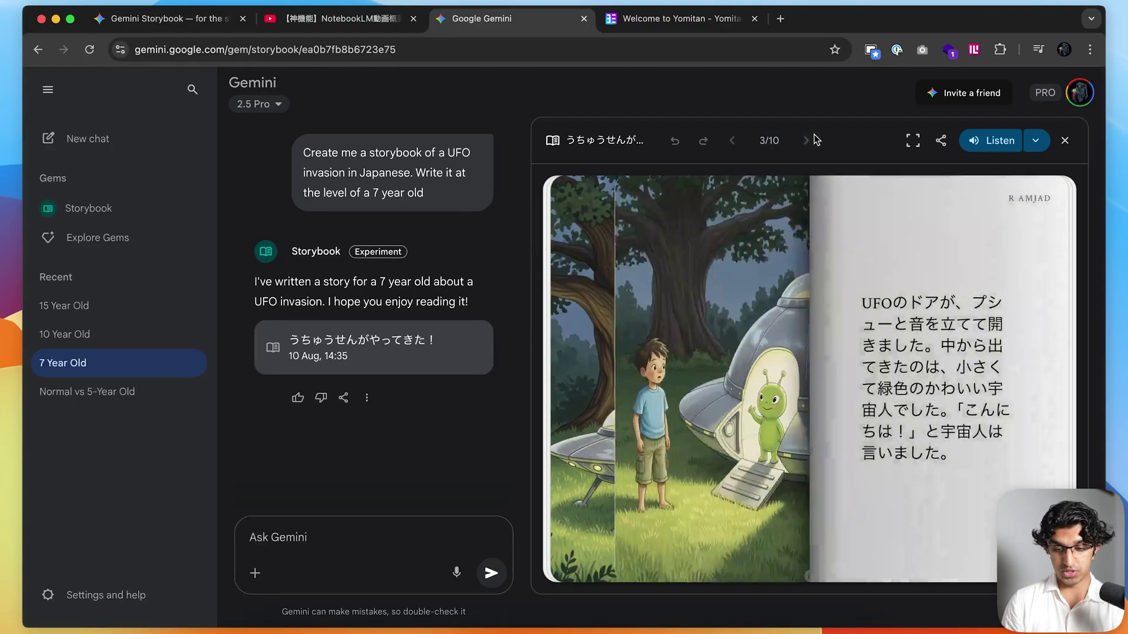
pyautogui.click(91, 336)
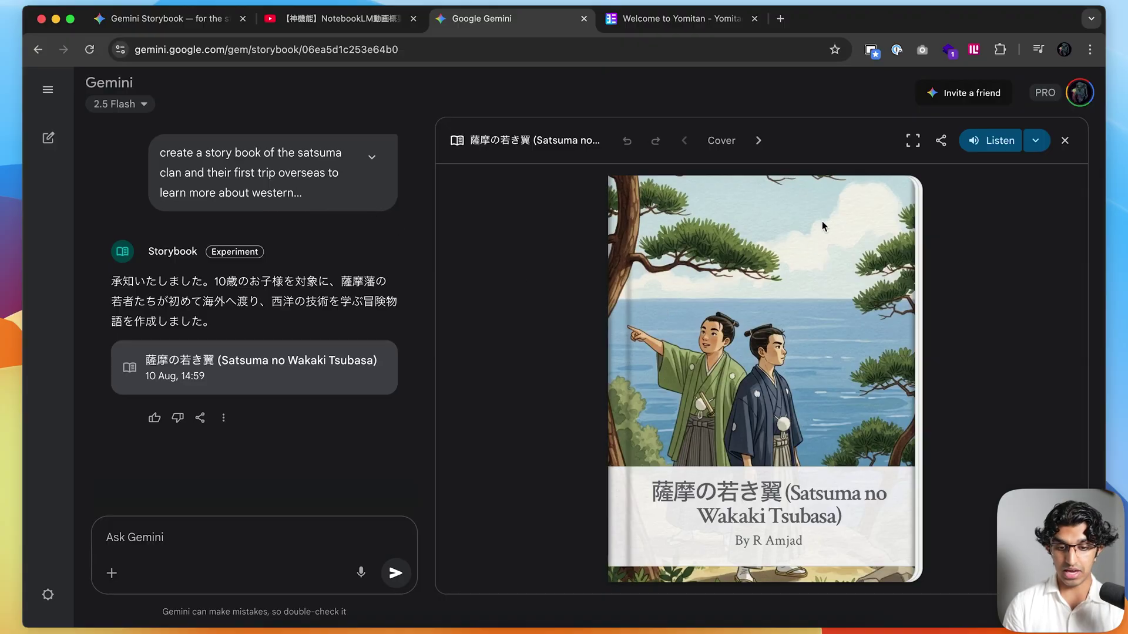
# Step: Page the Satsuma storybook 薩摩の若き翼 to the ship-deck spread, 3/10, and show the recent-chats sidebar
pyautogui.click(759, 141)
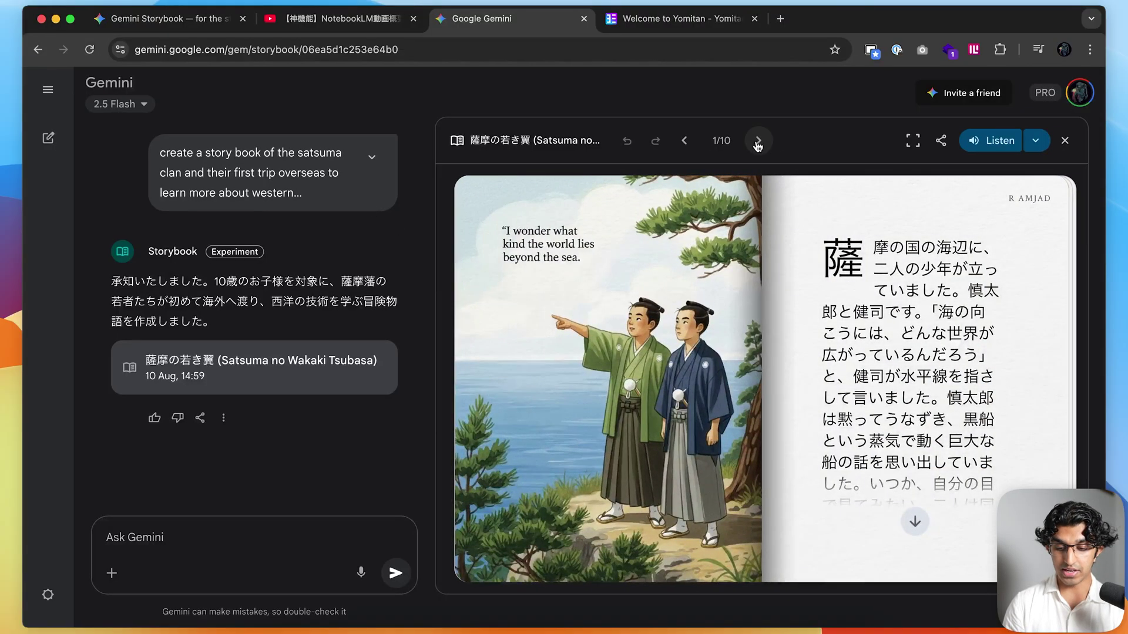
pyautogui.click(757, 142)
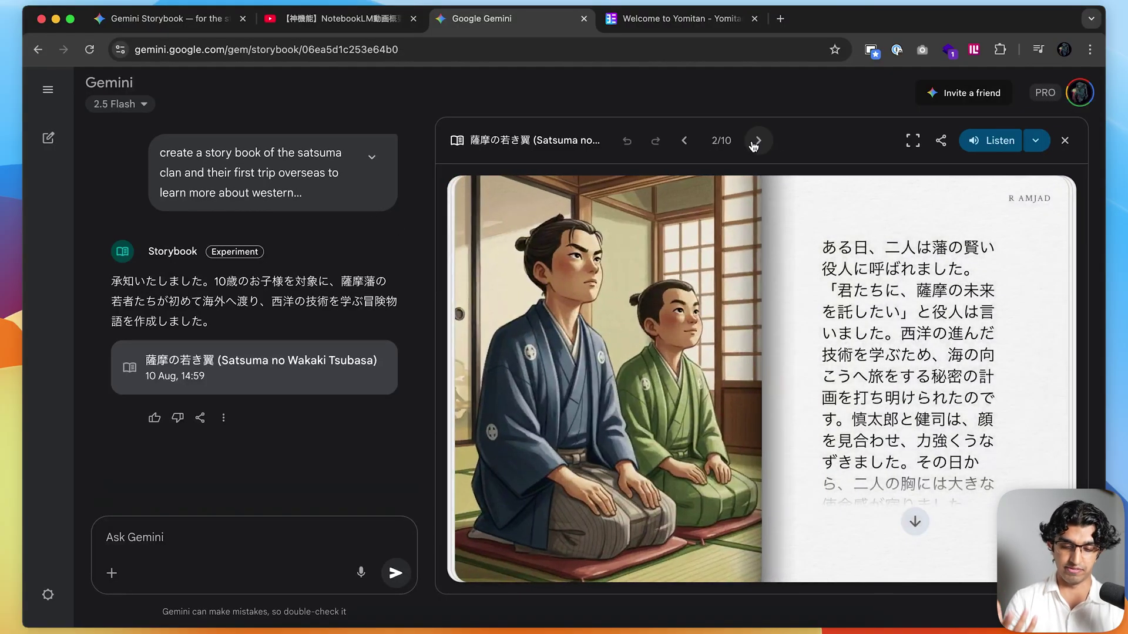
pyautogui.click(752, 141)
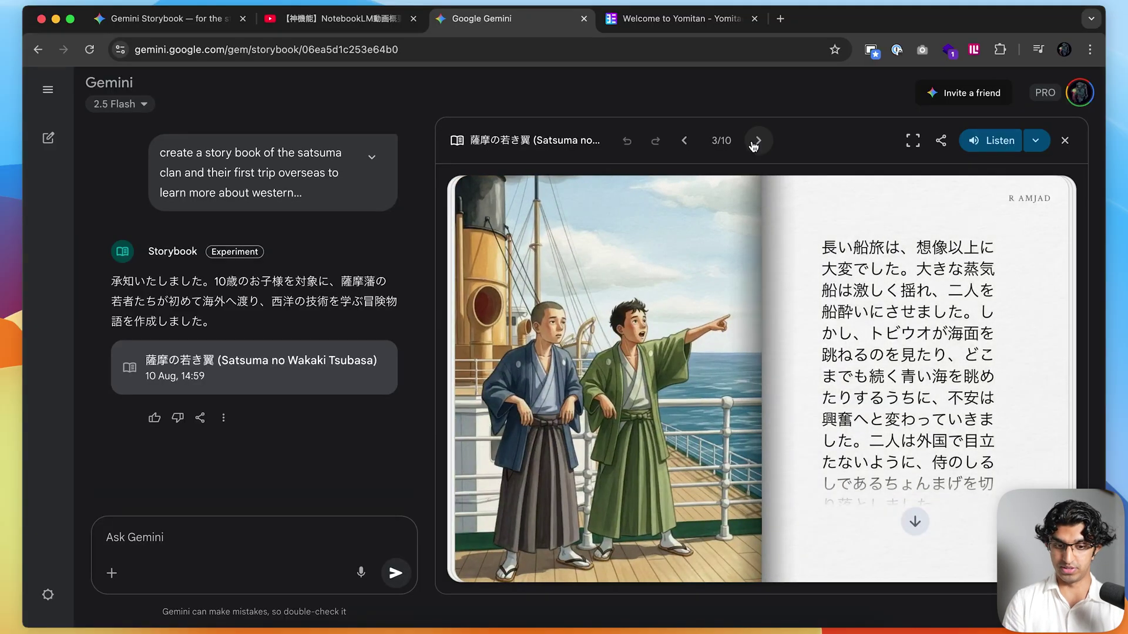
pyautogui.click(48, 89)
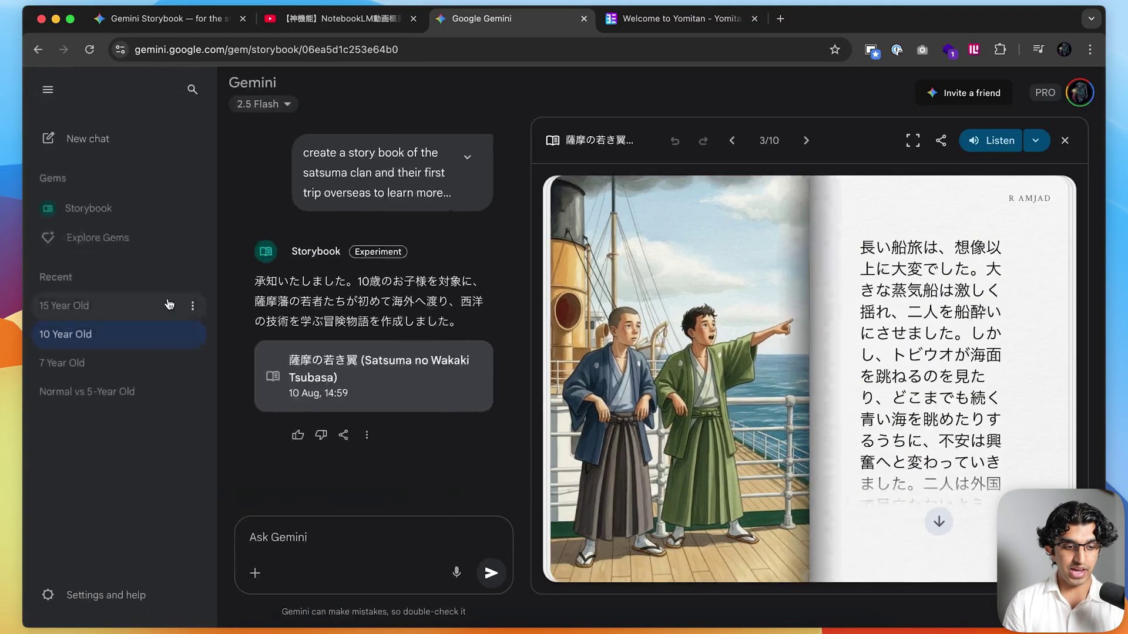
# Step: Open the 15 Year Old chat and start its storybook 薩摩、海を渡る at page 1
pyautogui.click(88, 306)
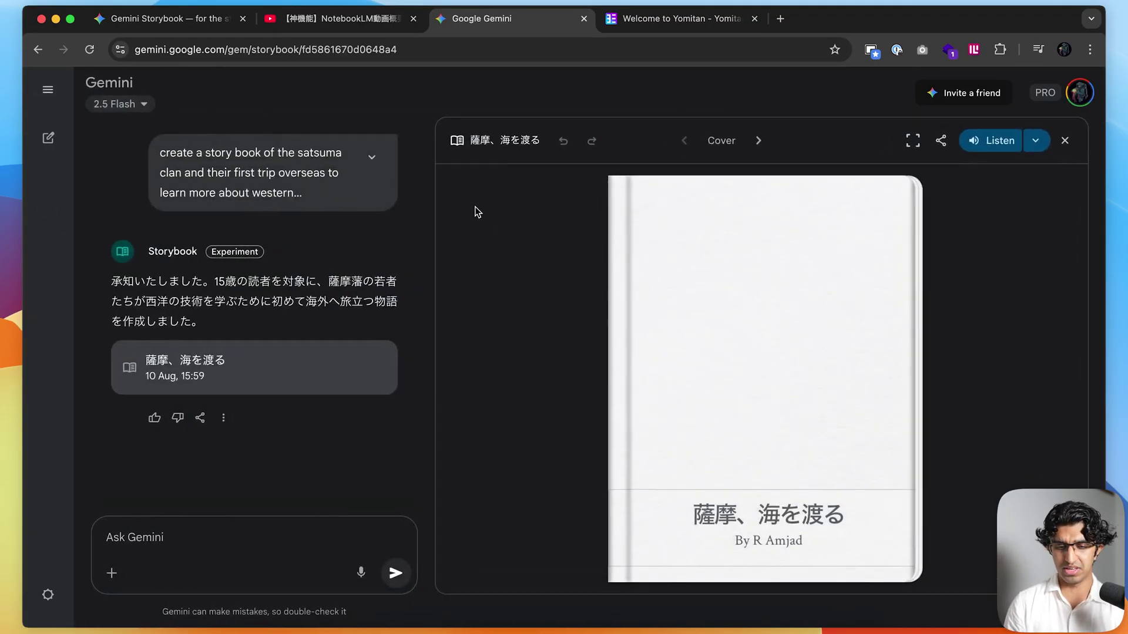
pyautogui.click(757, 142)
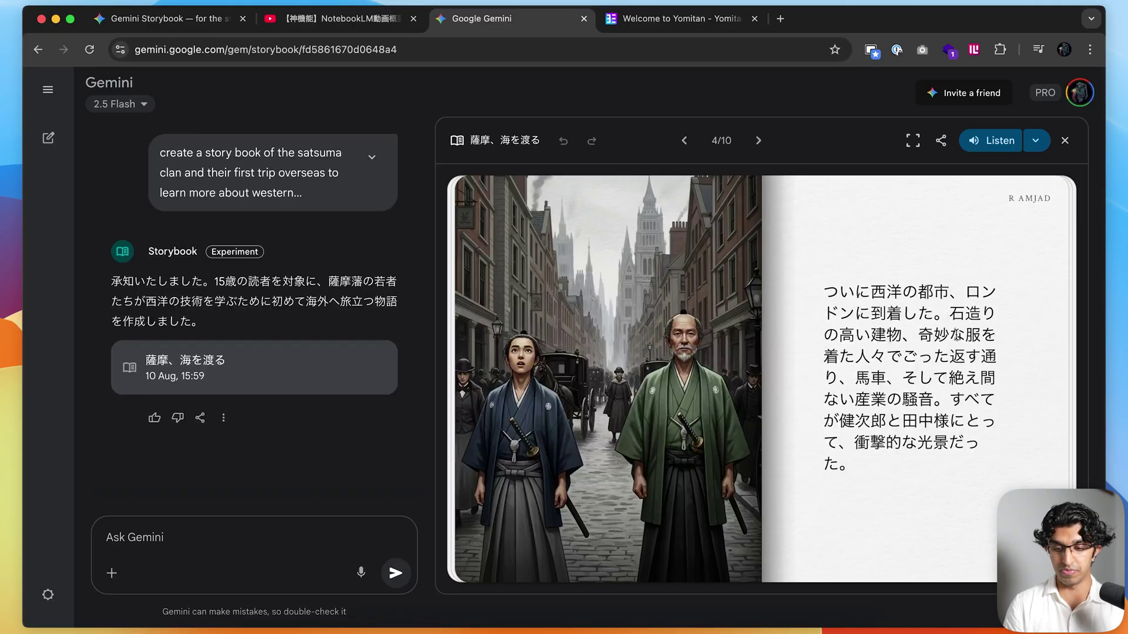
# Step: Look up 石造り on the London page with Yomitan, then dismiss the popup
pyautogui.moveTo(955, 315)
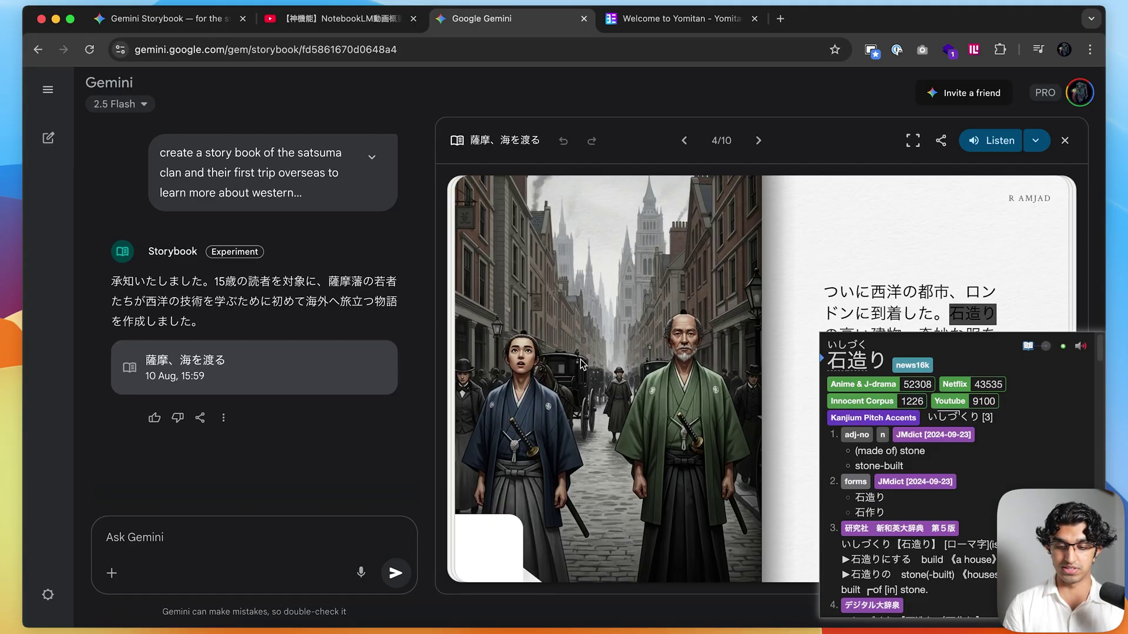
pyautogui.click(904, 225)
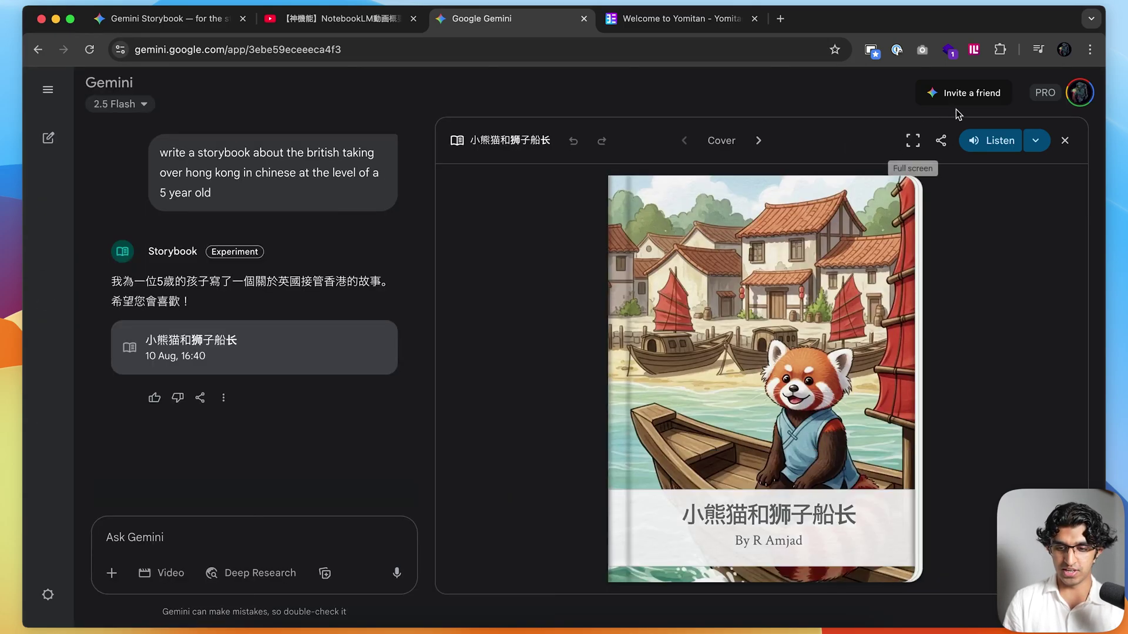
# Step: Play 小熊猫和狮子船长 aloud in full screen and page ahead past the clock tower to the friendship spread, page 9
pyautogui.click(996, 146)
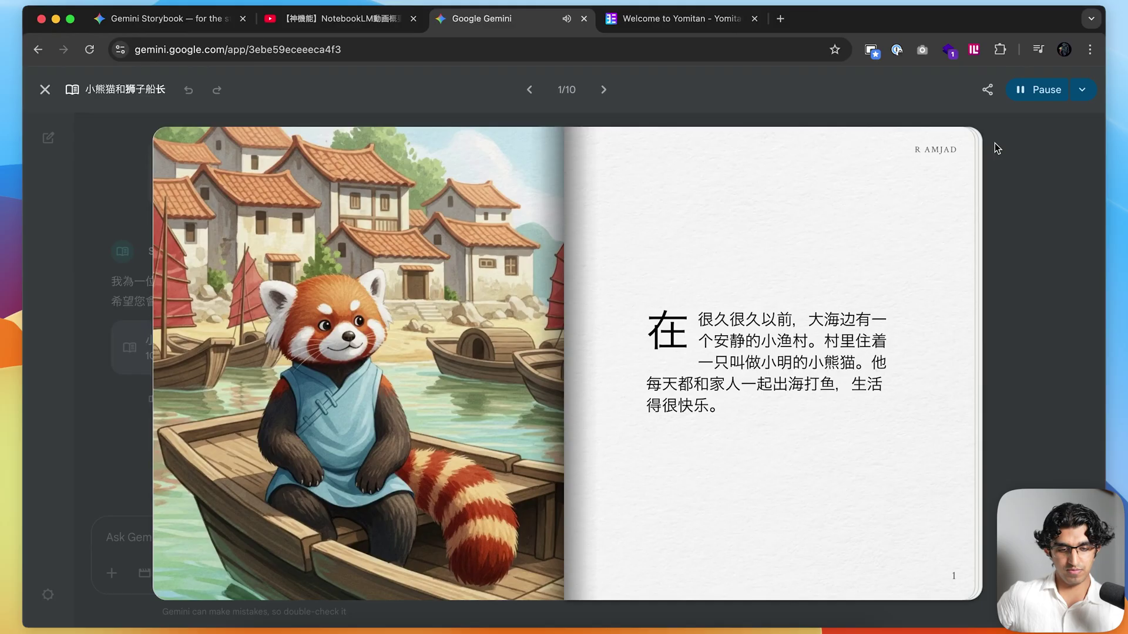
pyautogui.click(605, 91)
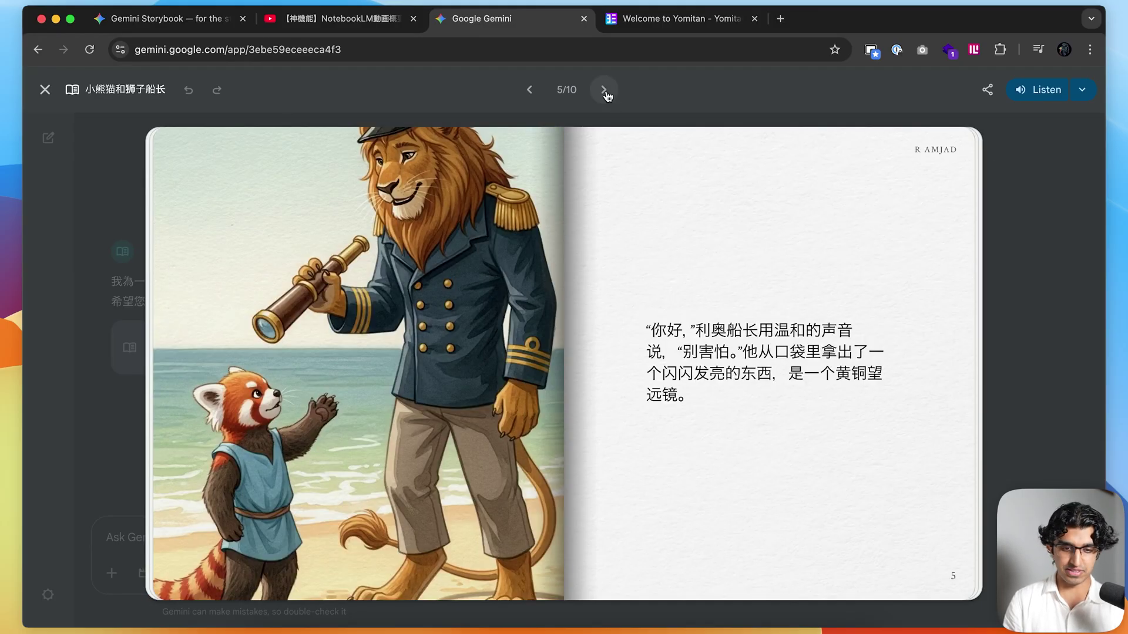
pyautogui.click(605, 91)
pyautogui.click(604, 91)
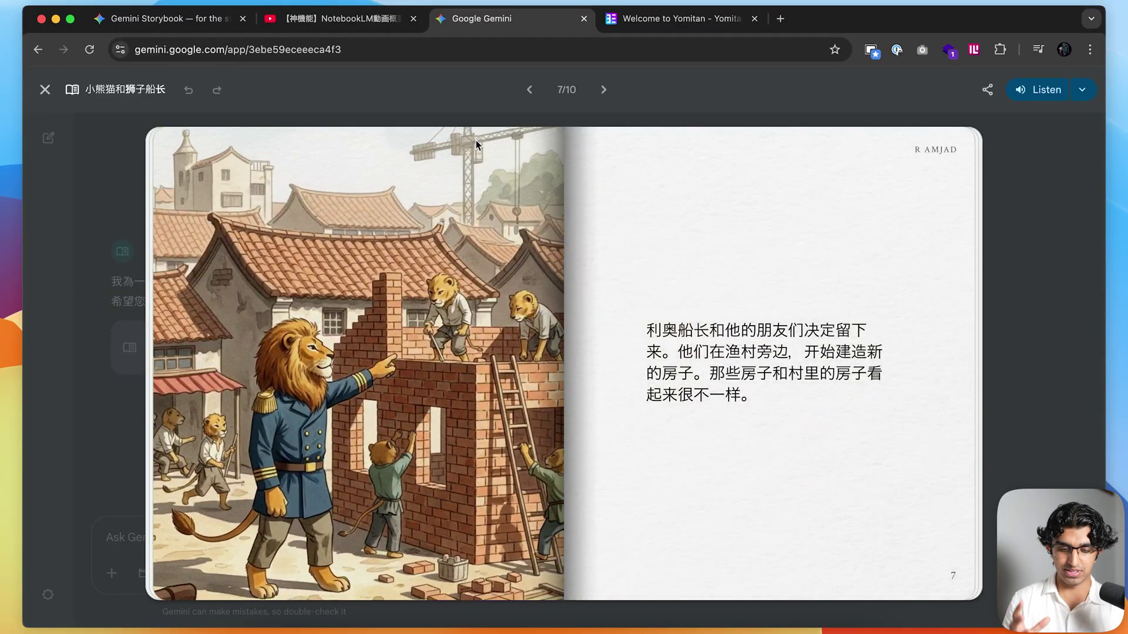
pyautogui.click(595, 94)
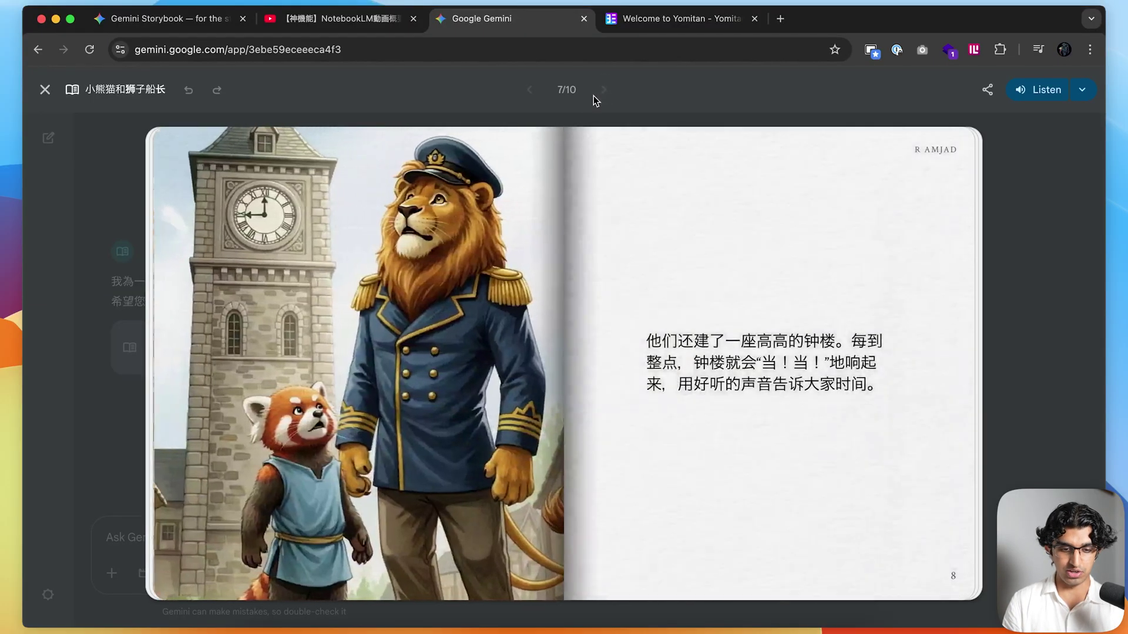
pyautogui.click(598, 90)
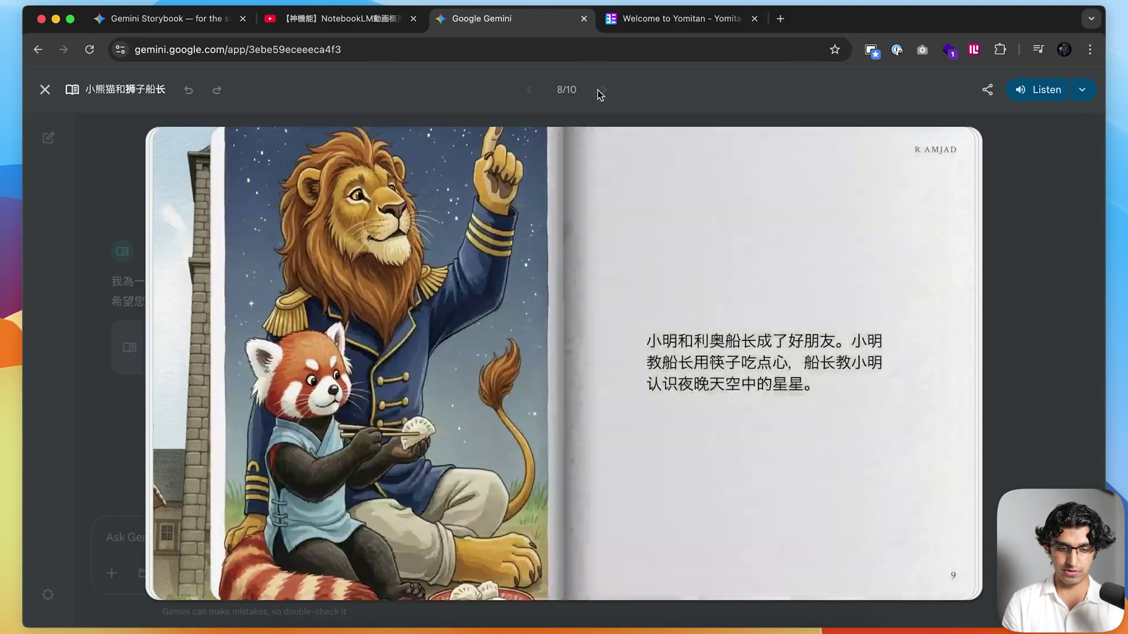